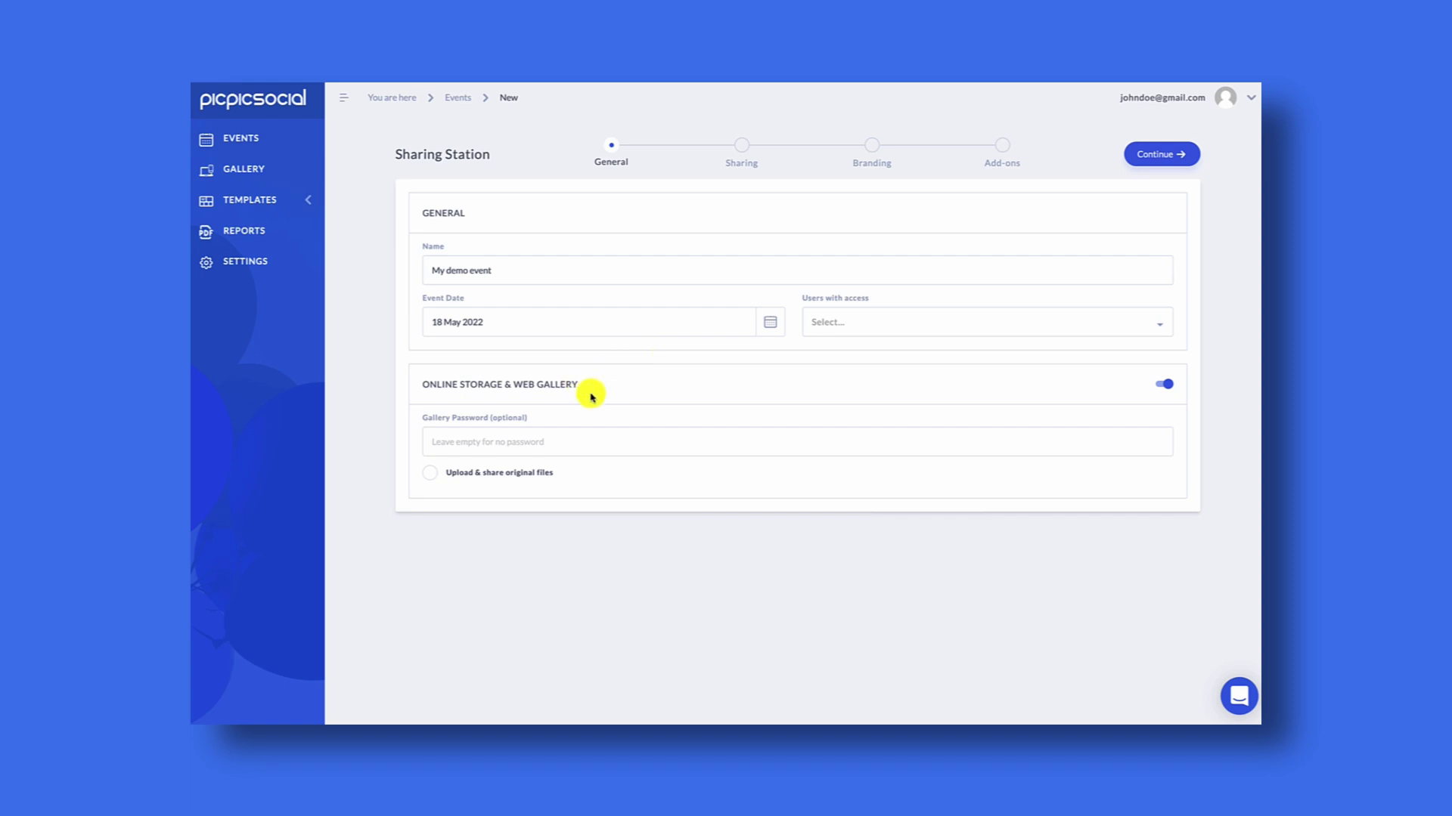
# - Turn on Online Storage & Web Gallery for 'My demo event' (18 May 2022) and continue to Sharing
pyautogui.click(1166, 385)
pyautogui.click(1173, 155)
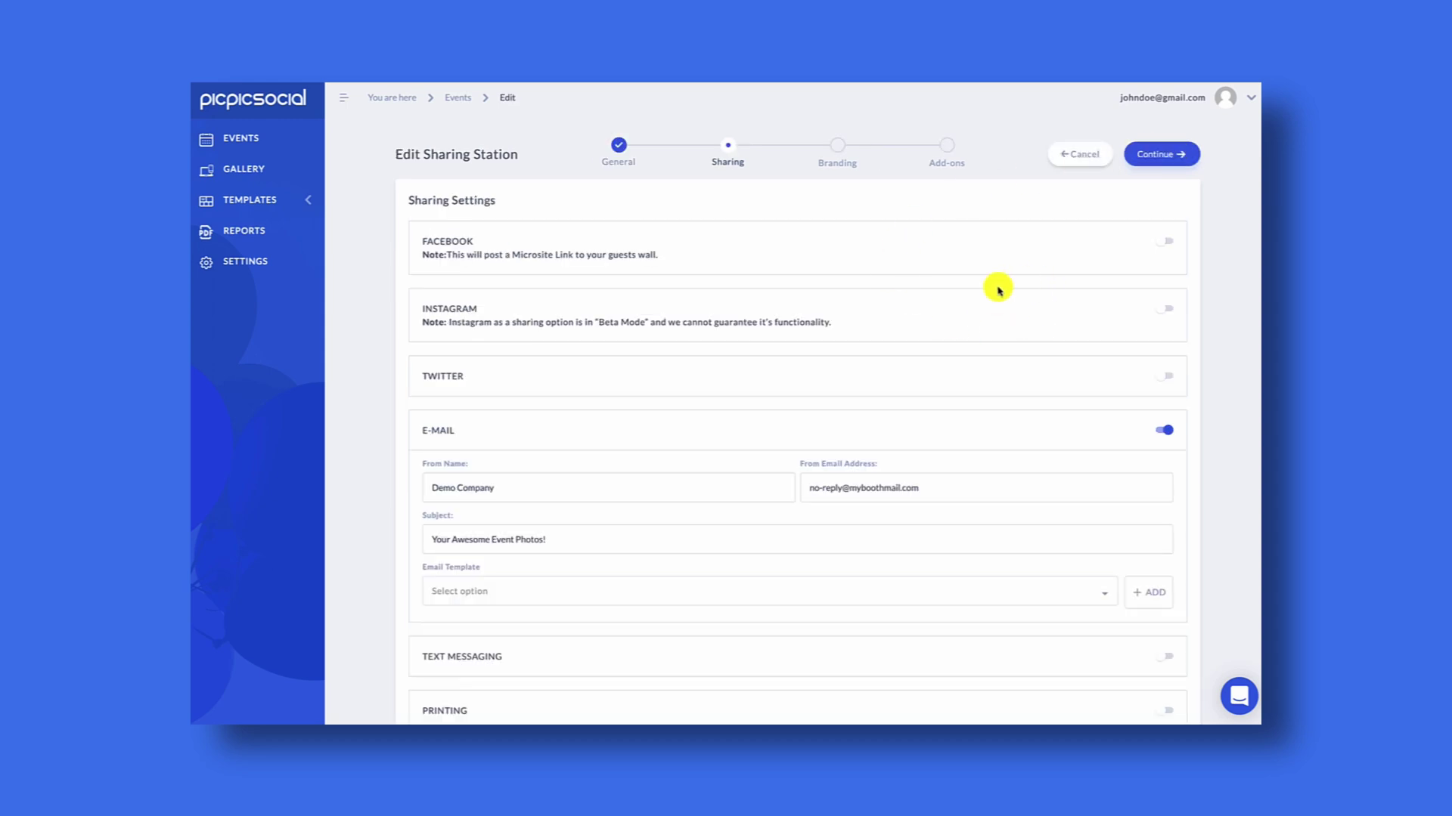
# - Keep e-mail sharing with subject 'Your Awesome Event Photos!' and continue to Branding
pyautogui.scroll(-1, 997, 289)
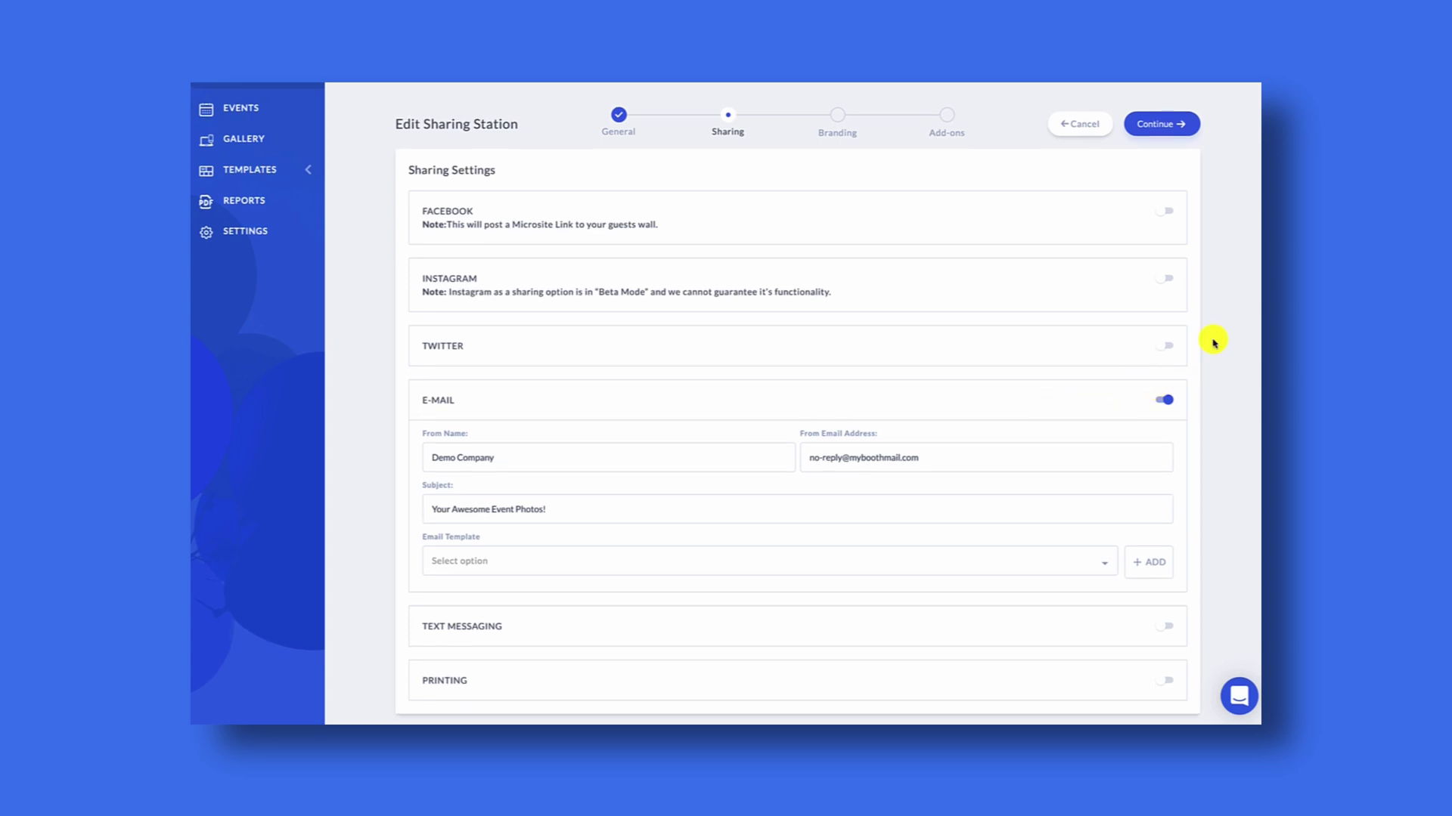
pyautogui.click(1181, 127)
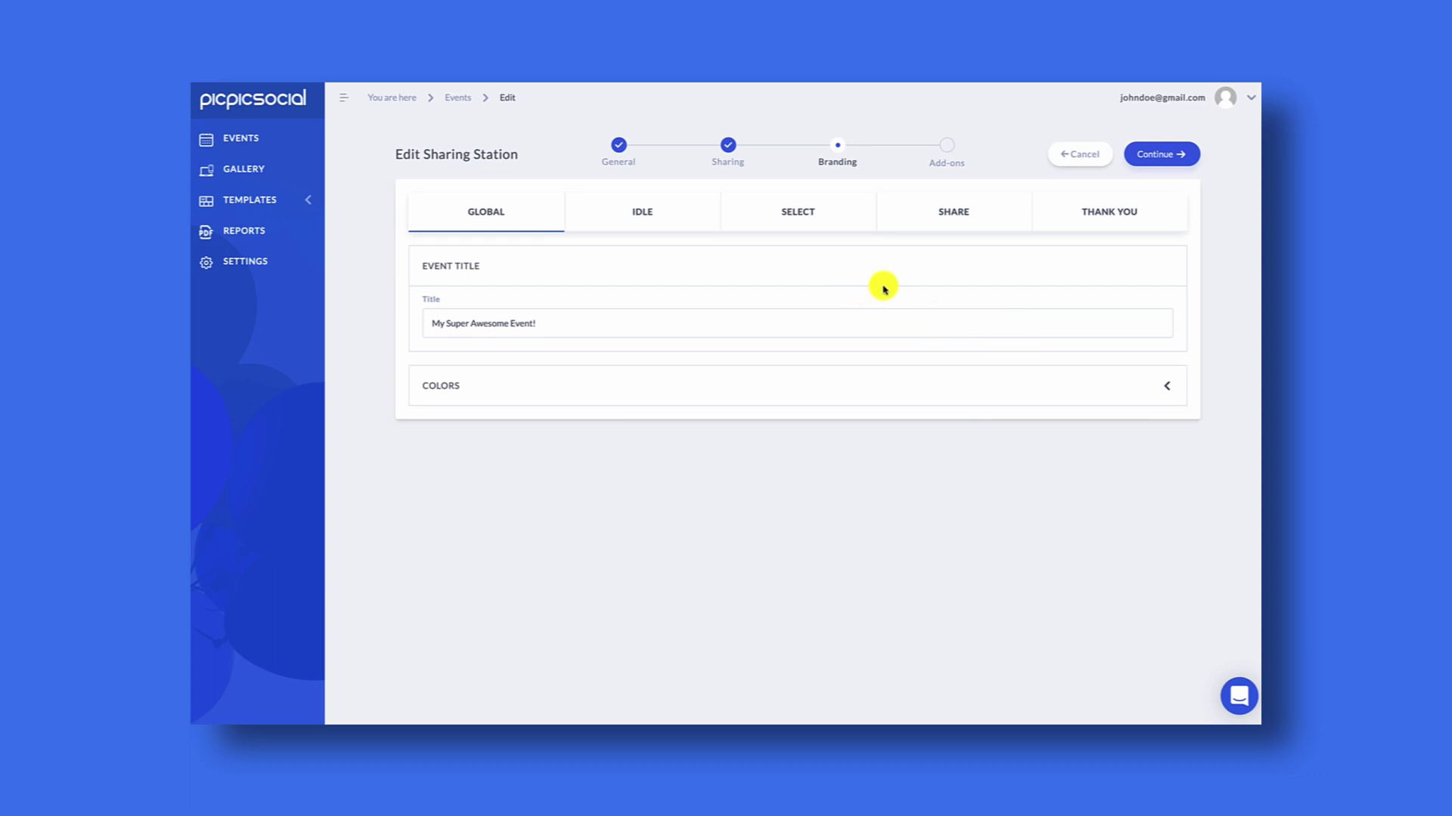
# - Leave Branding and Add-ons at their defaults and save the 'My demo event' sharing station
pyautogui.click(1184, 158)
pyautogui.click(1183, 159)
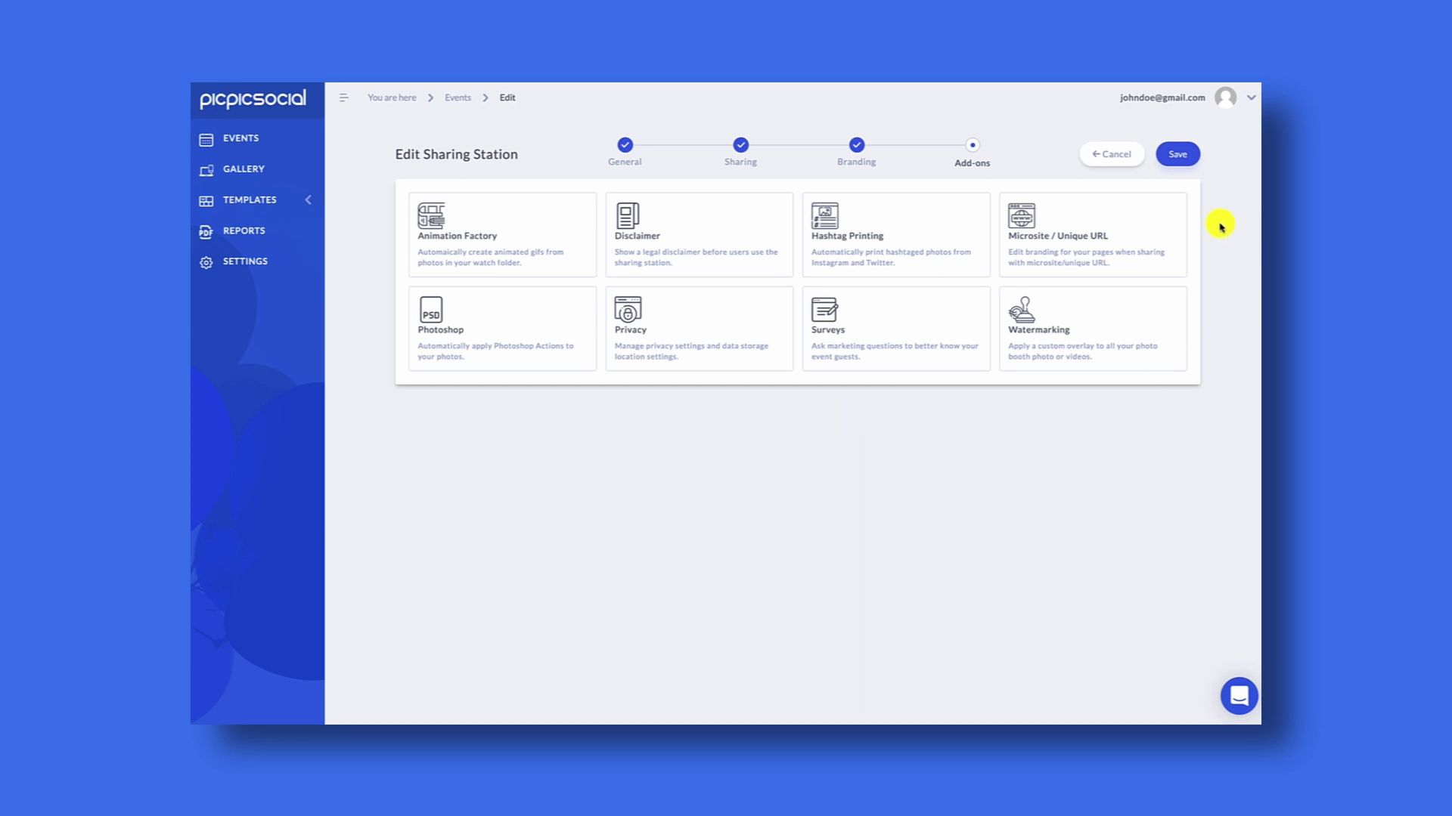
pyautogui.click(1187, 162)
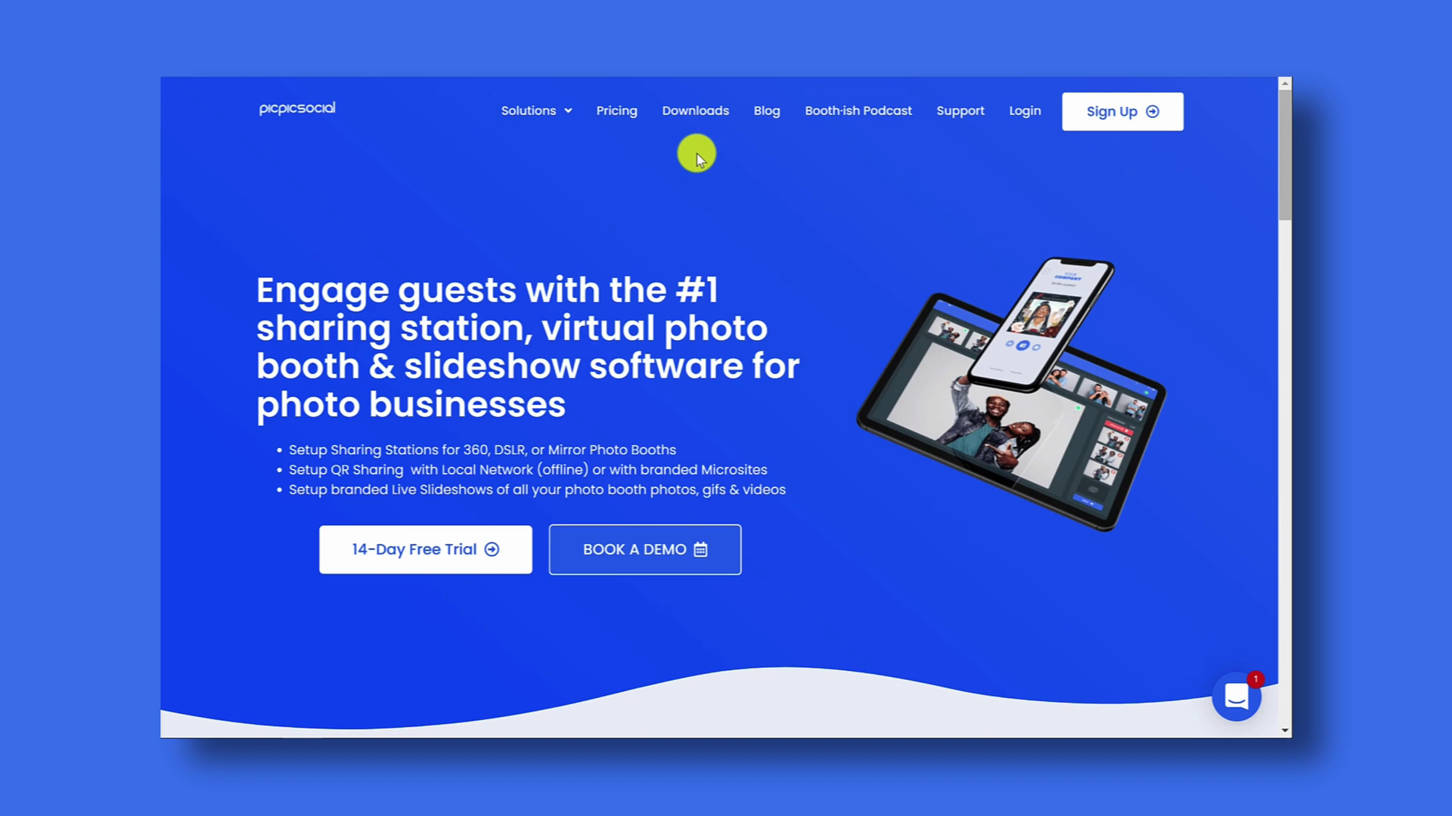
# - Go through Downloads to the PicPic Share downloads article and start the Device Server download
pyautogui.click(695, 121)
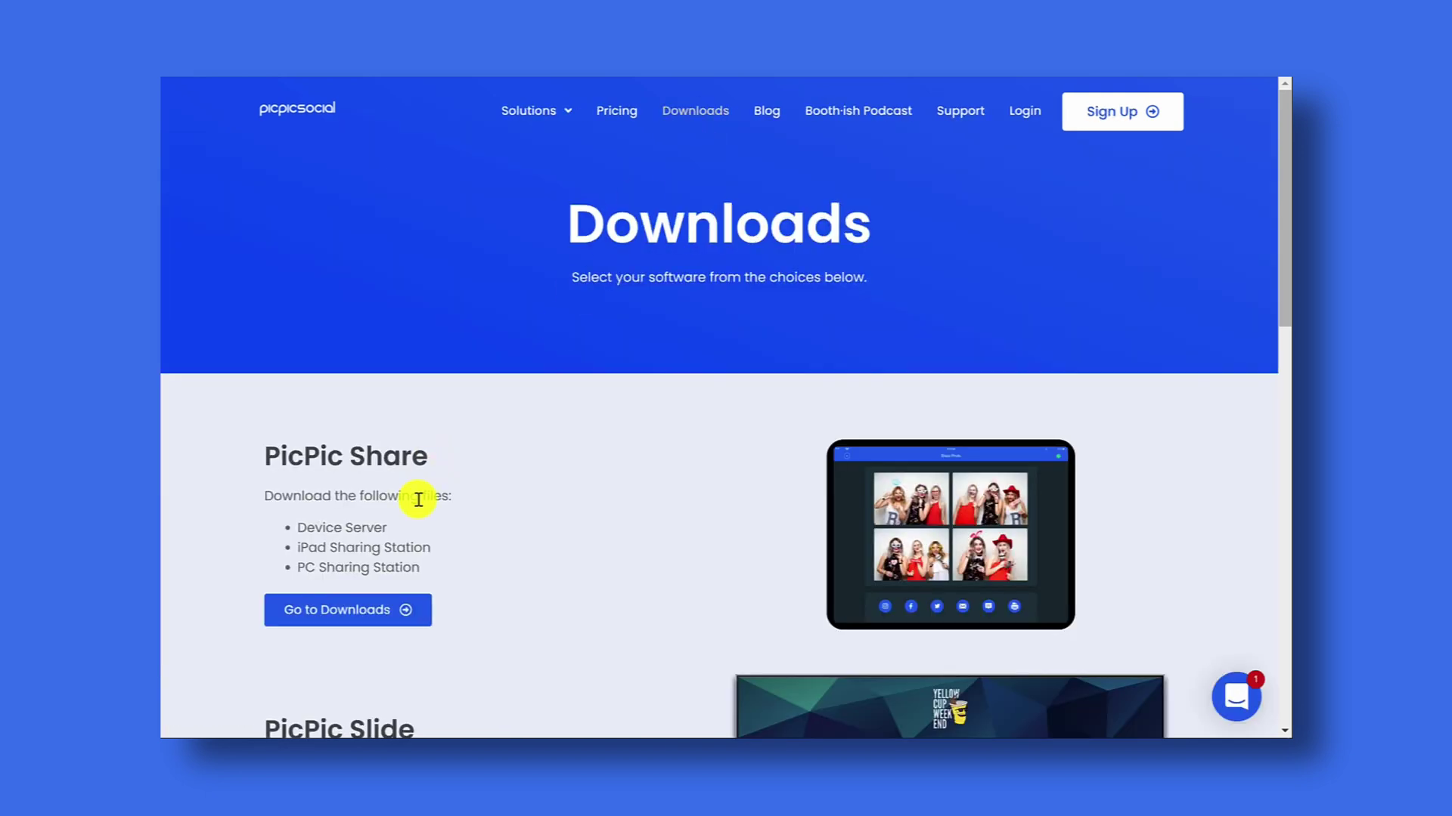
pyautogui.click(363, 611)
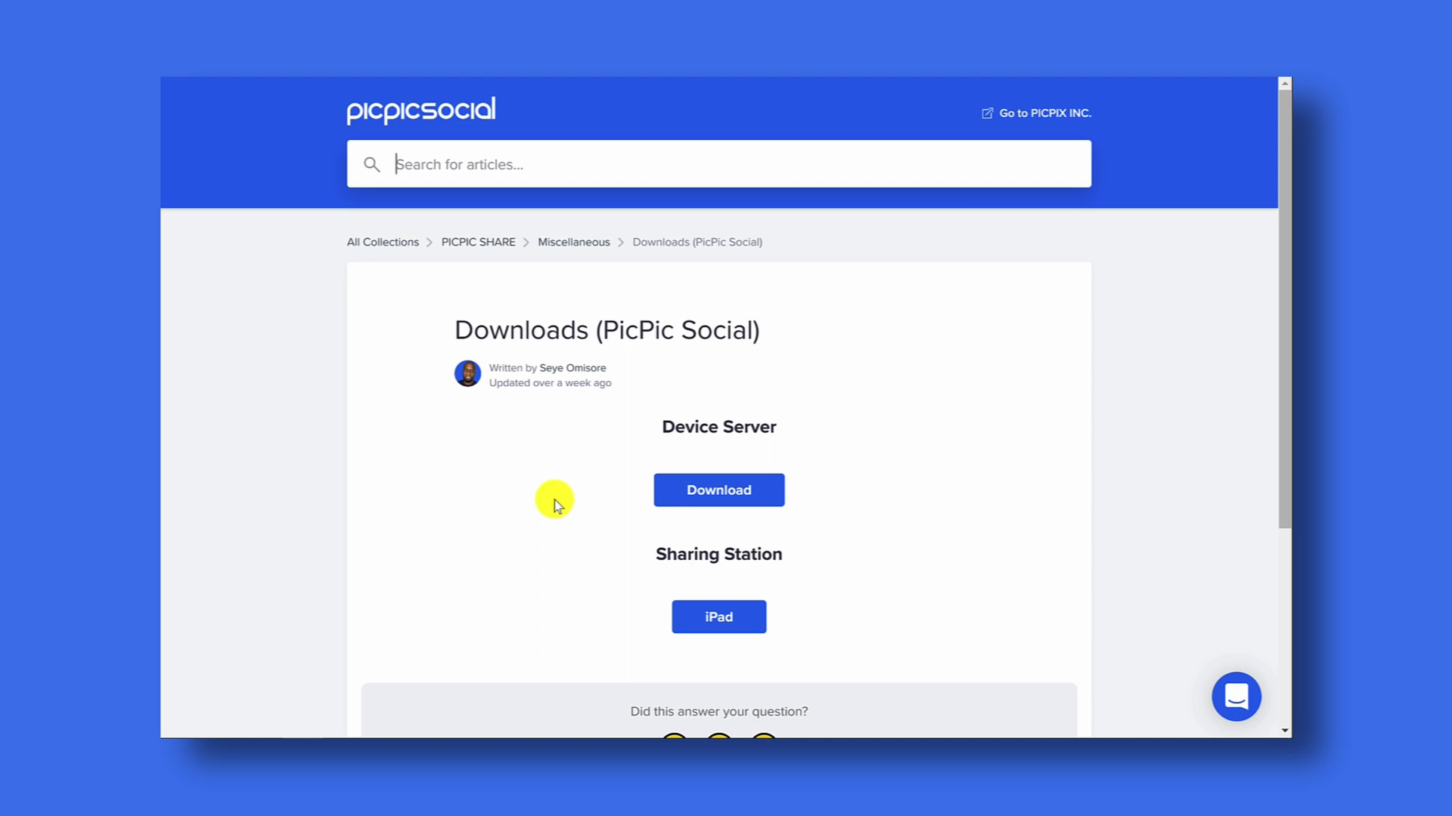
pyautogui.click(727, 495)
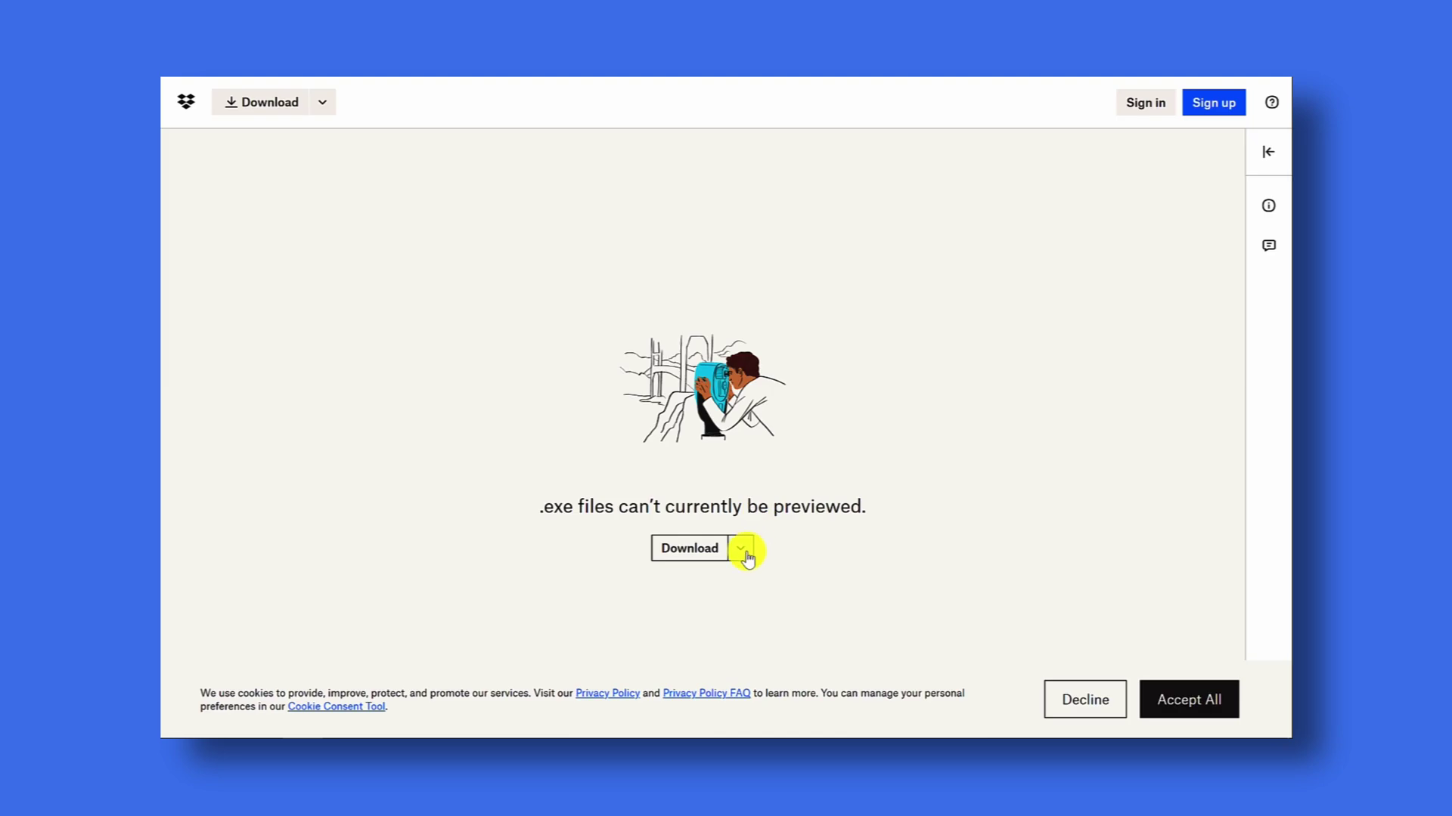
# - Download the Device Server setup file from Dropbox and choose Keep on the flagged download
pyautogui.click(741, 550)
pyautogui.click(756, 590)
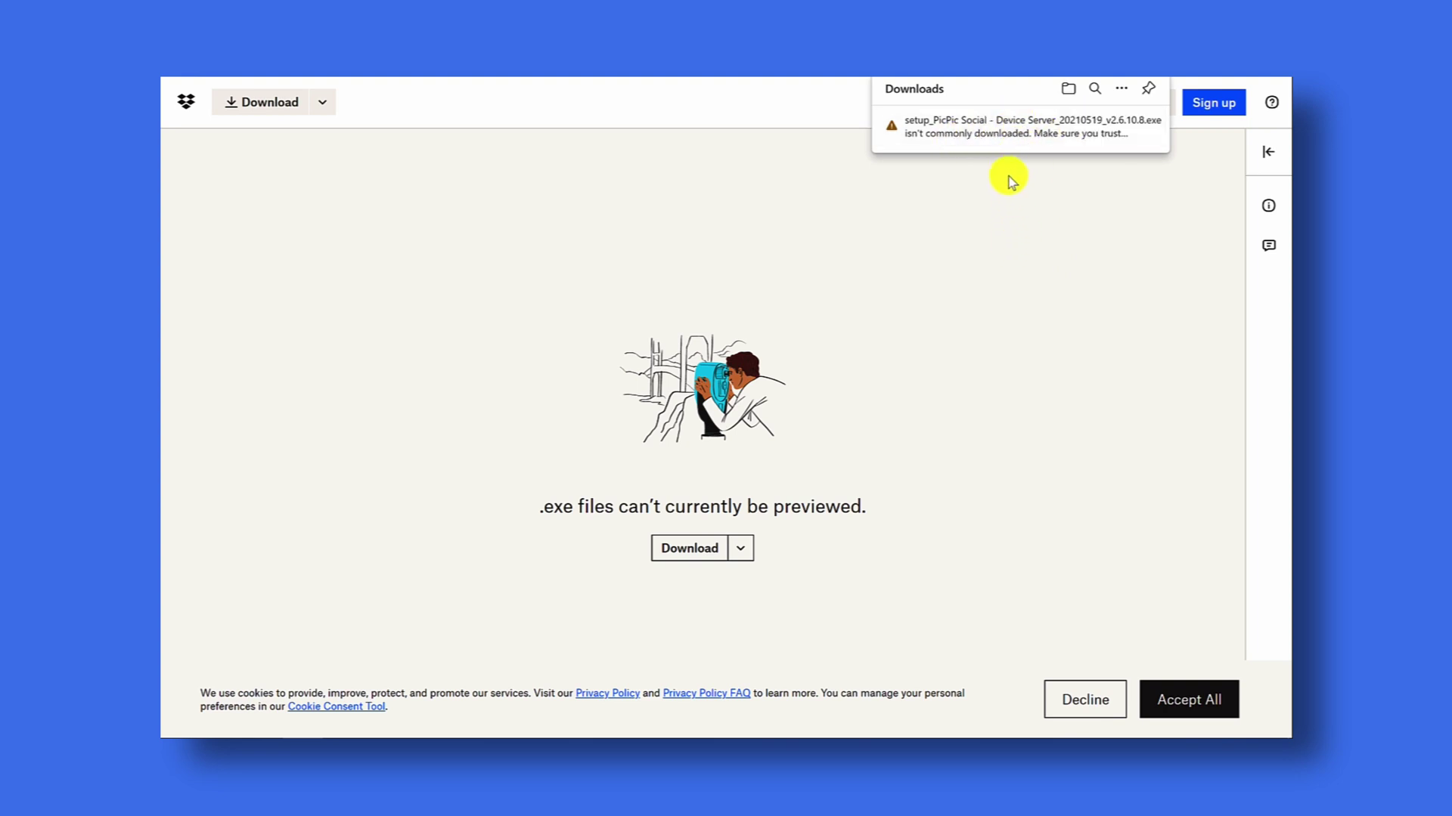
pyautogui.moveTo(1031, 137)
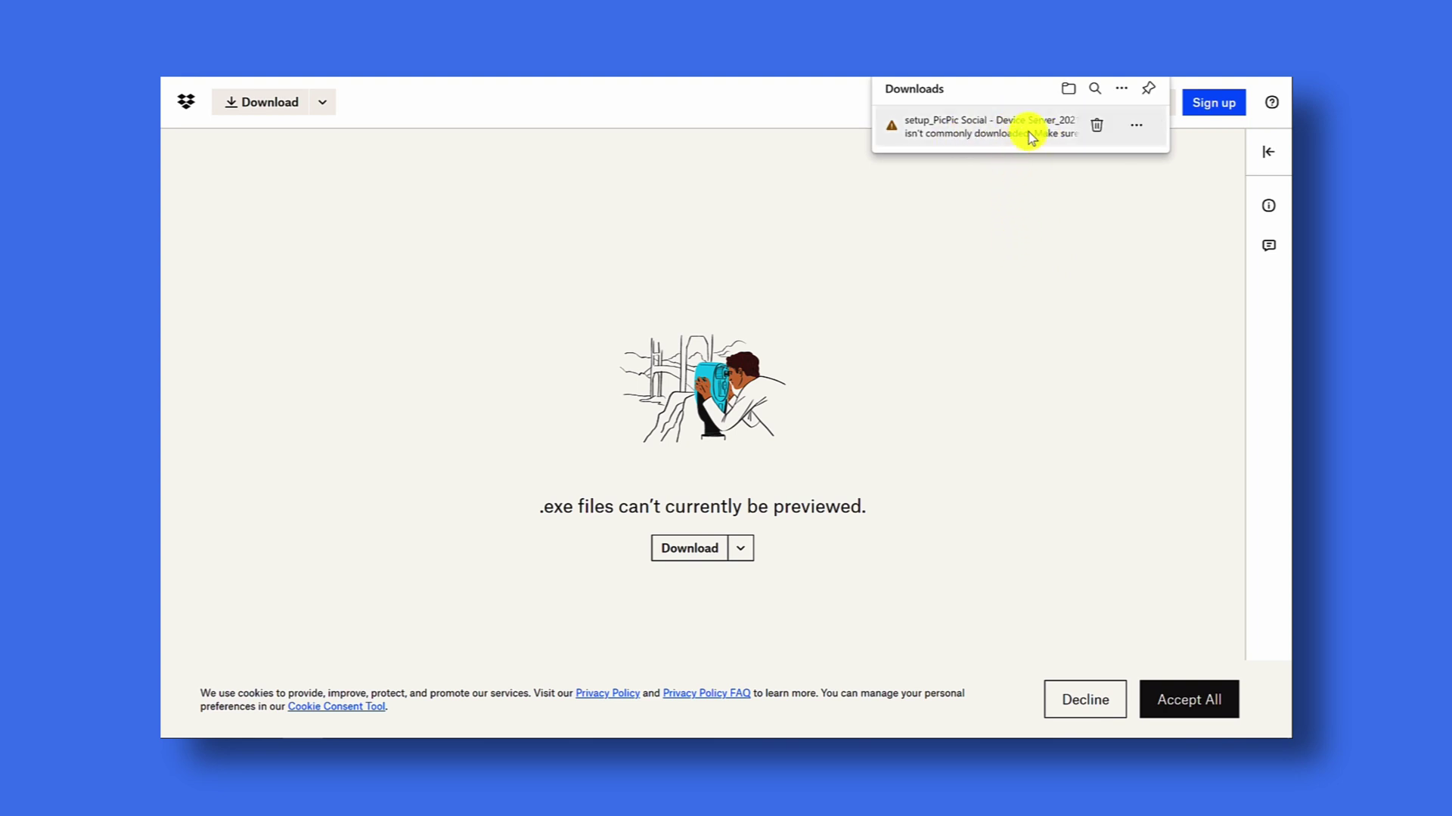
pyautogui.click(1137, 127)
pyautogui.click(1072, 181)
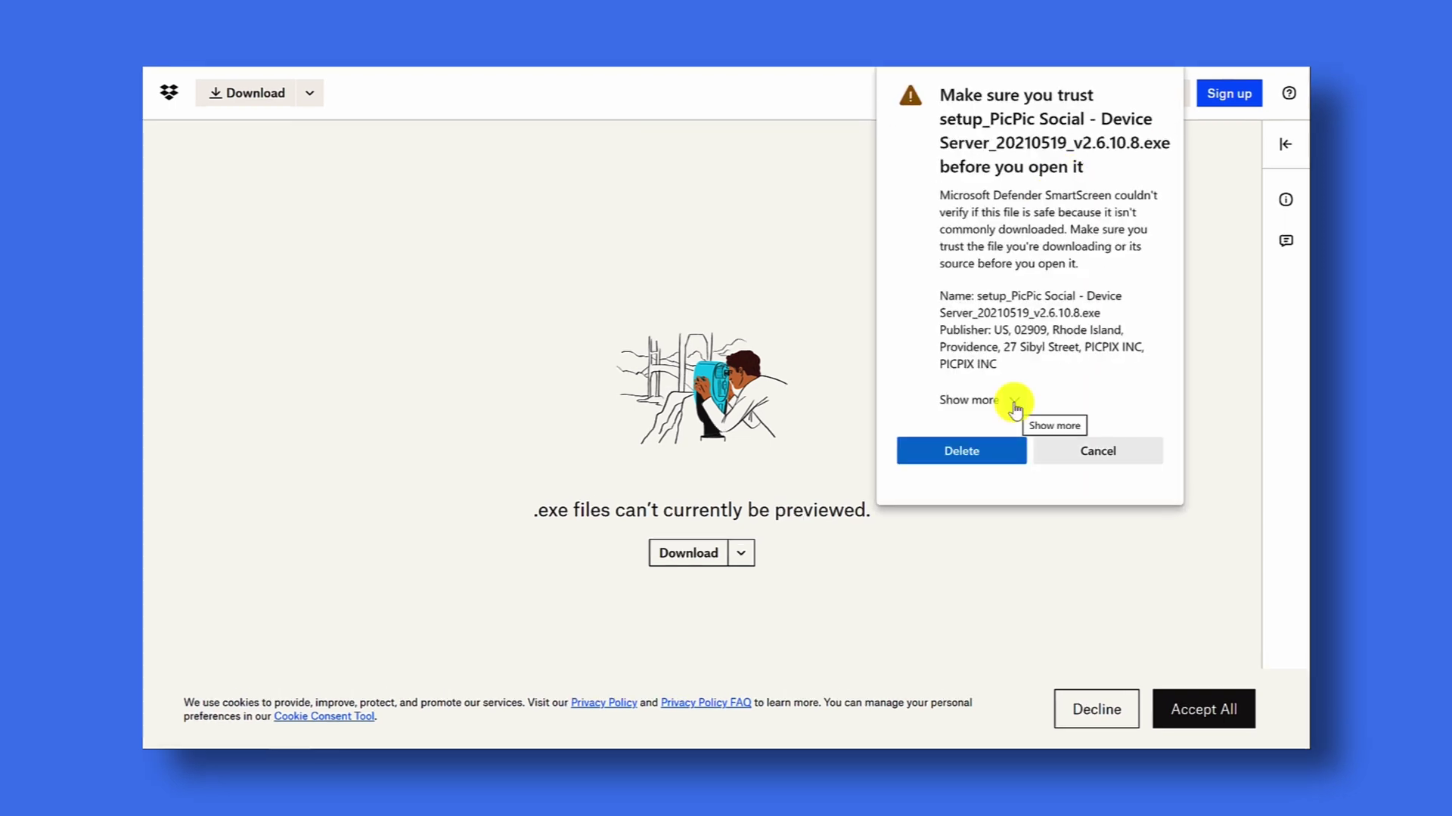
# - Keep the 23.8 MB installer anyway past the SmartScreen warning and show it in Downloads
pyautogui.click(1014, 401)
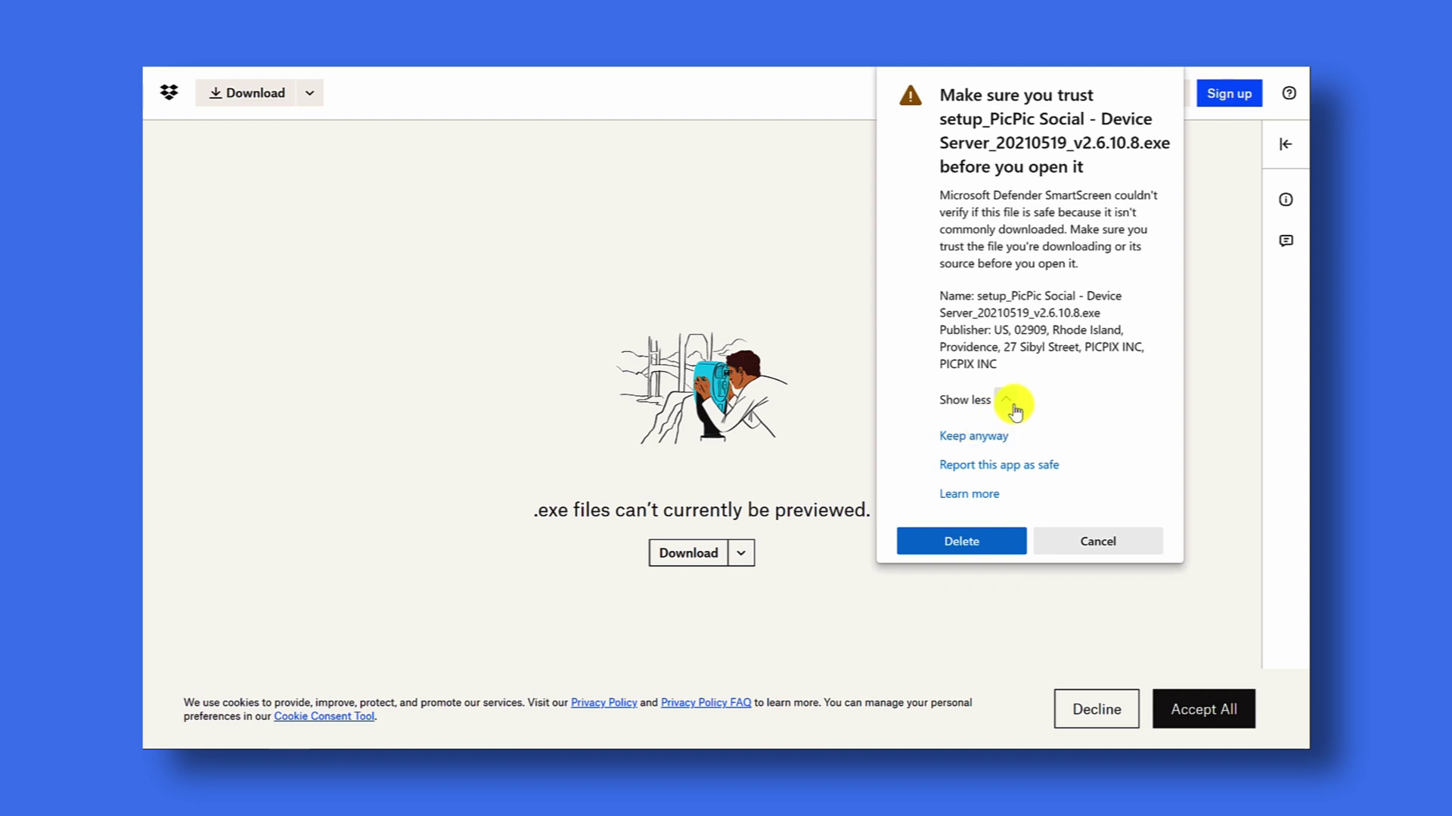
pyautogui.click(991, 437)
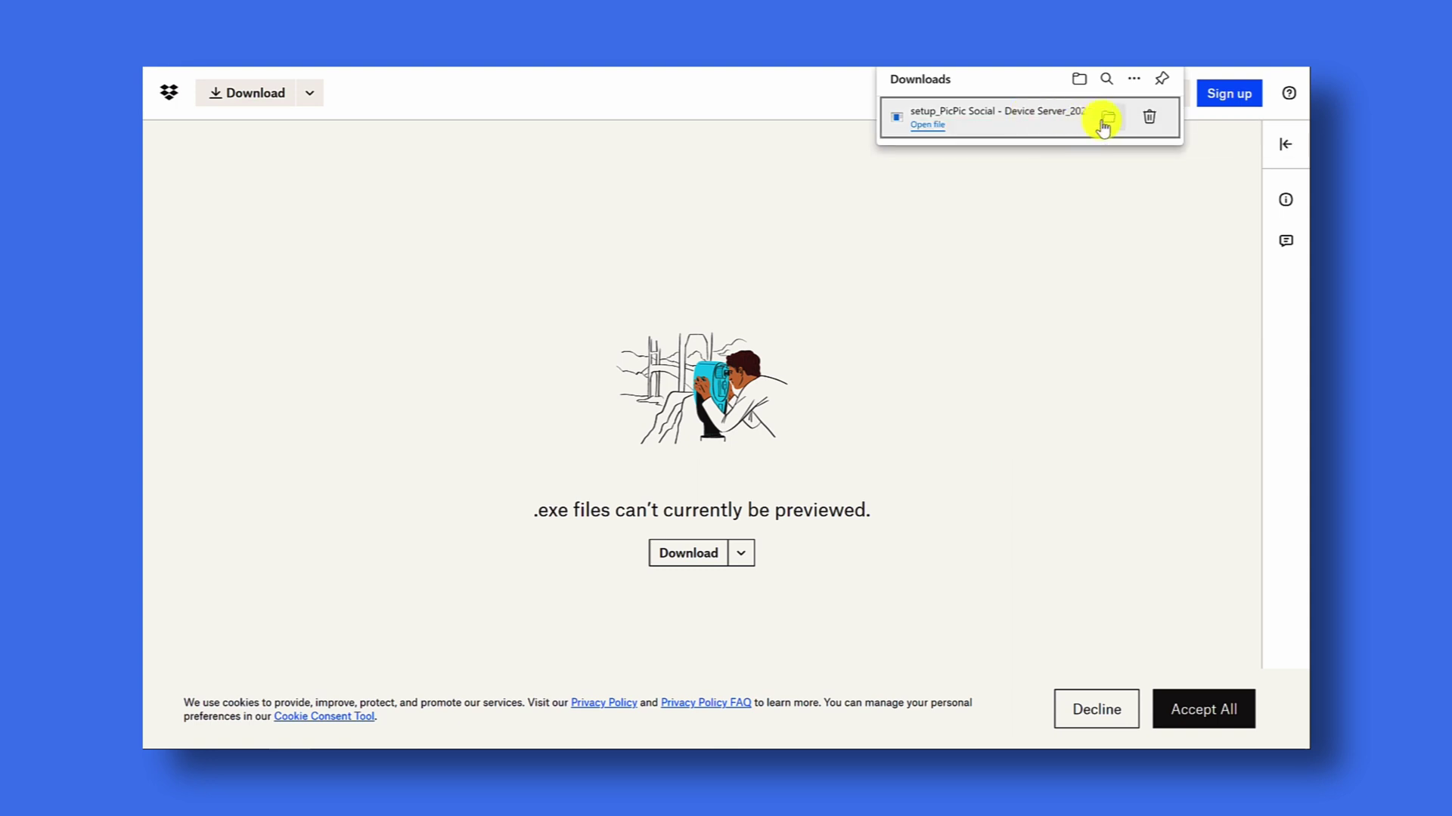
pyautogui.click(1106, 119)
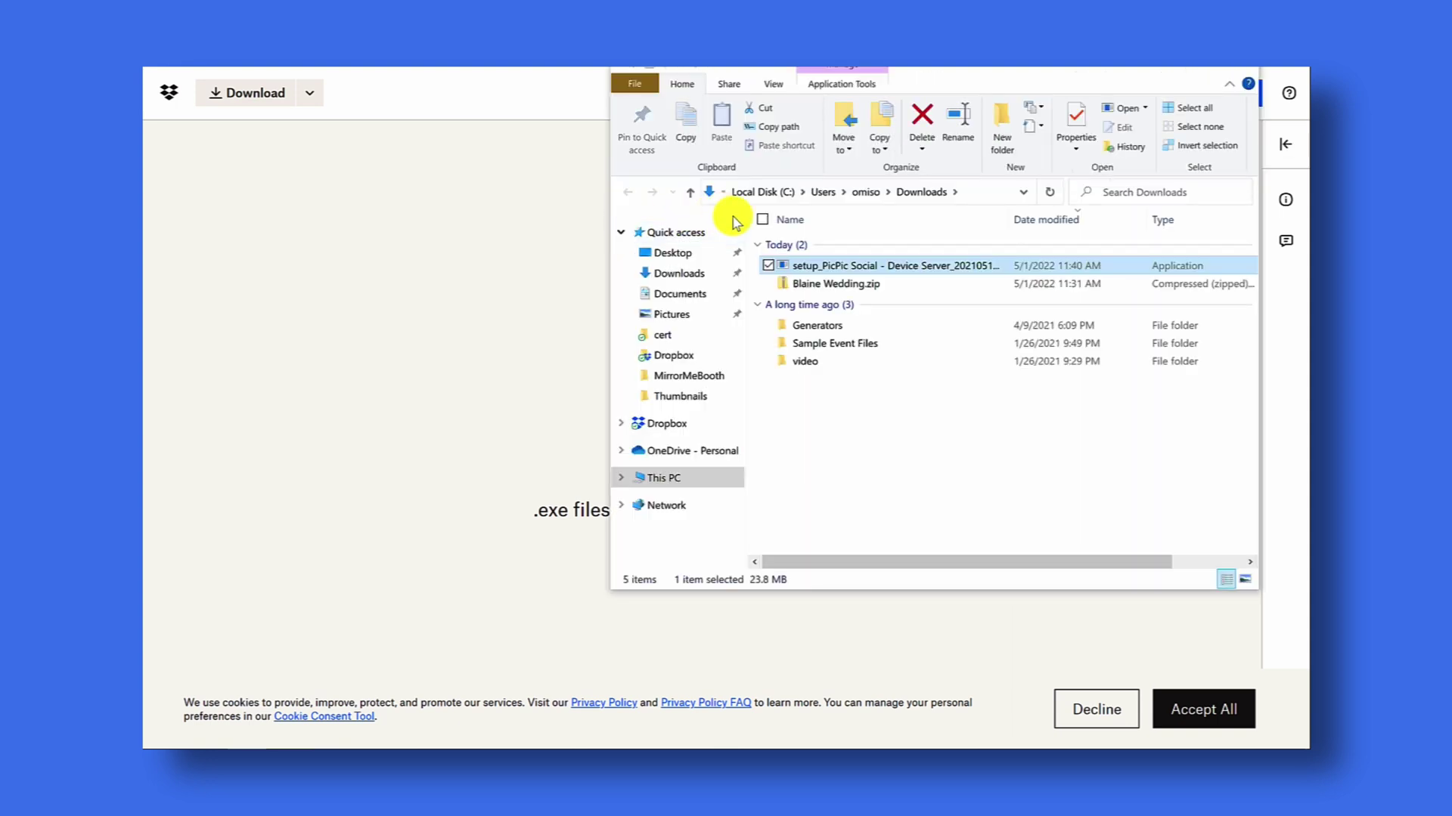
# - Run the Device Server setup past the SmartScreen block, install it, and finish with the app launching
pyautogui.doubleClick(866, 271)
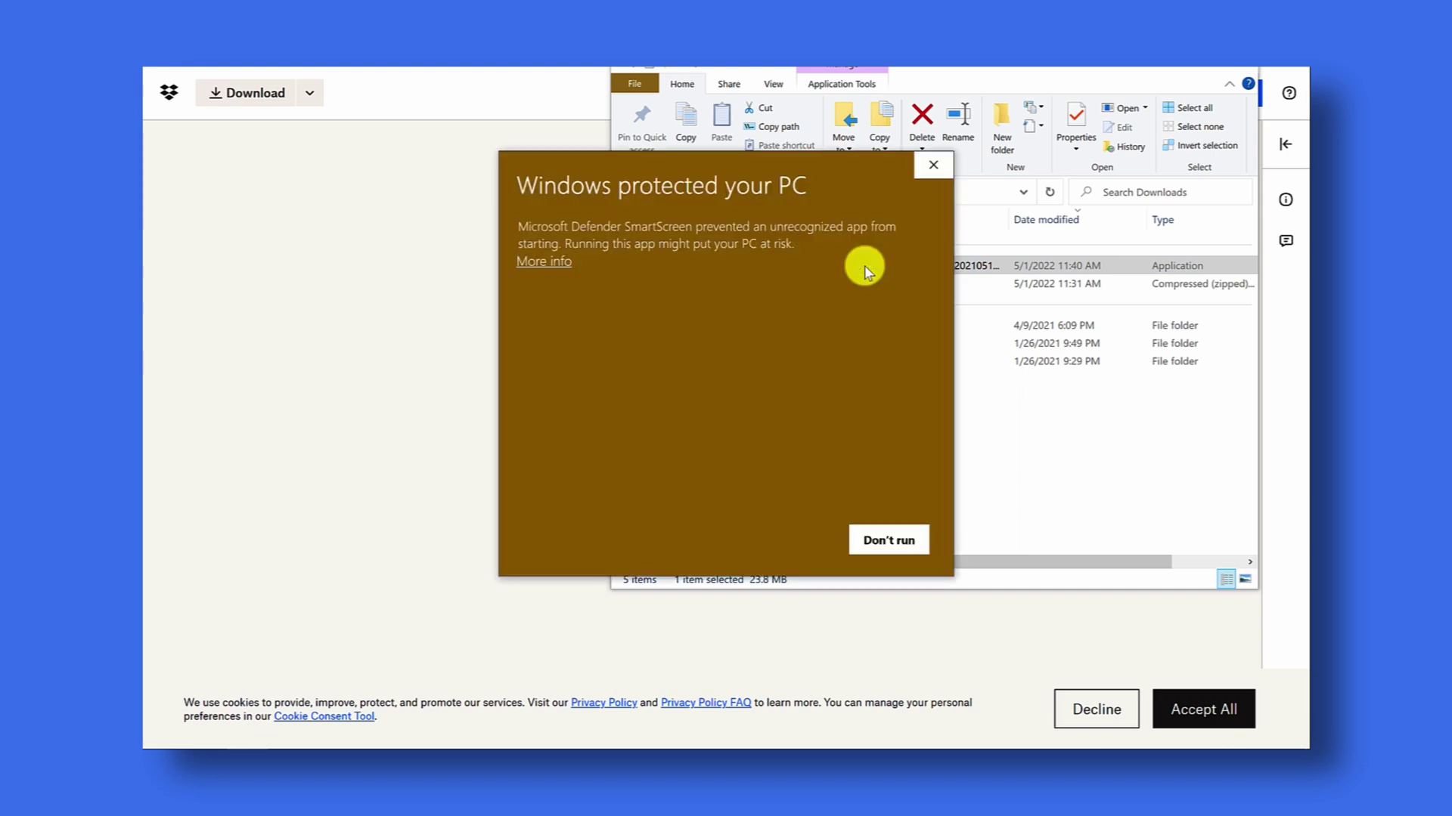
pyautogui.click(549, 266)
pyautogui.click(778, 540)
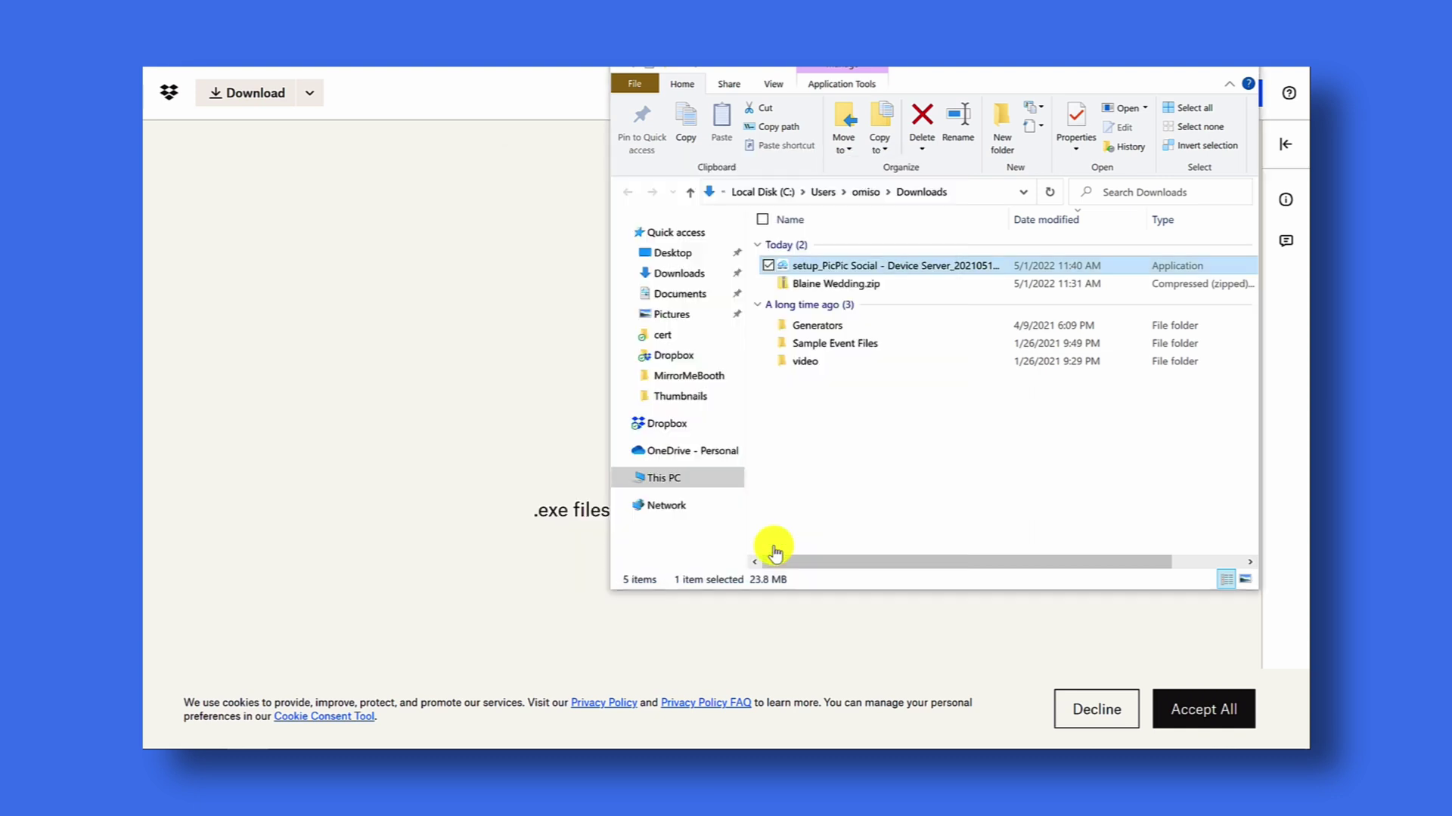
pyautogui.click(820, 517)
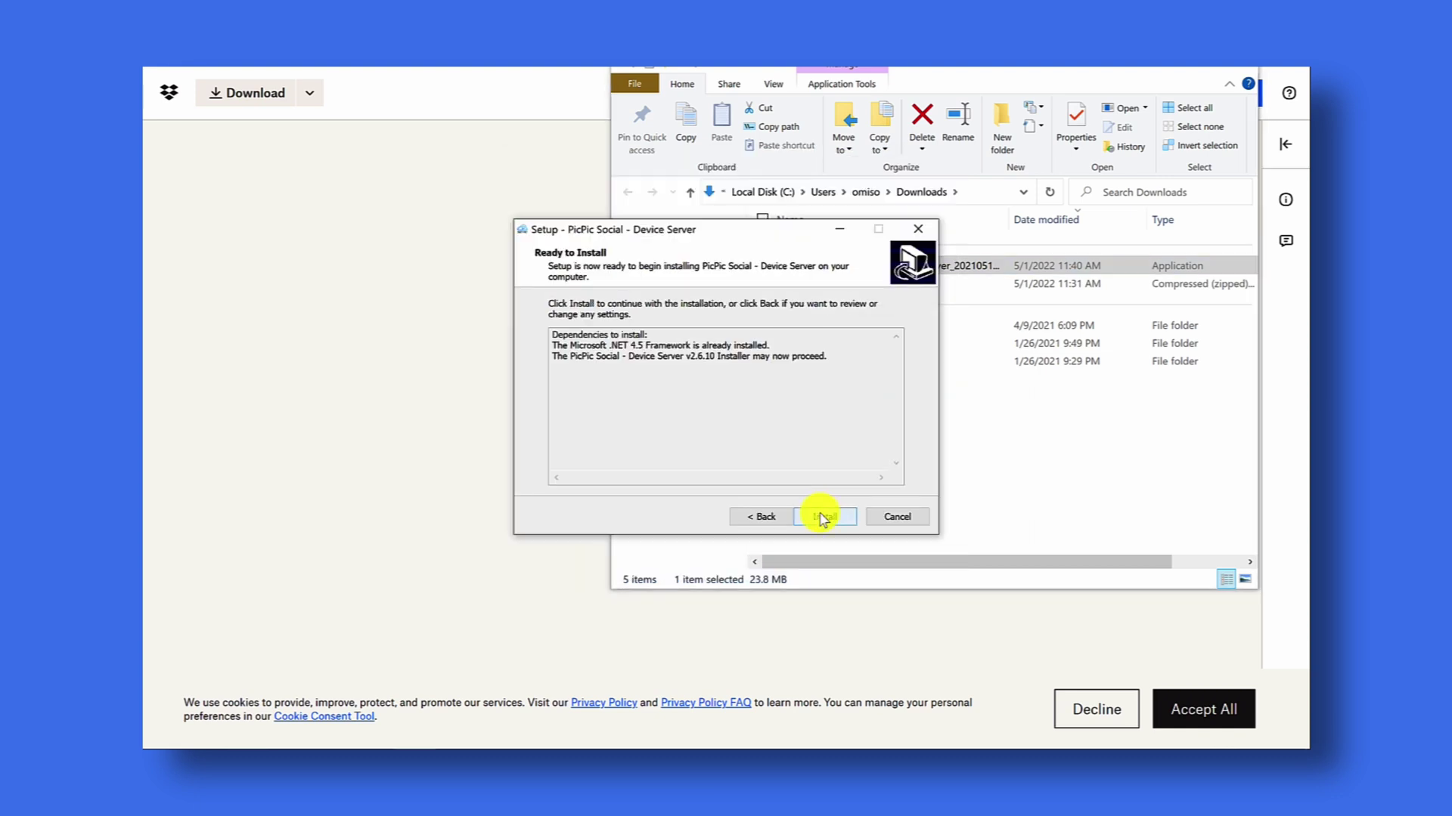
pyautogui.click(822, 517)
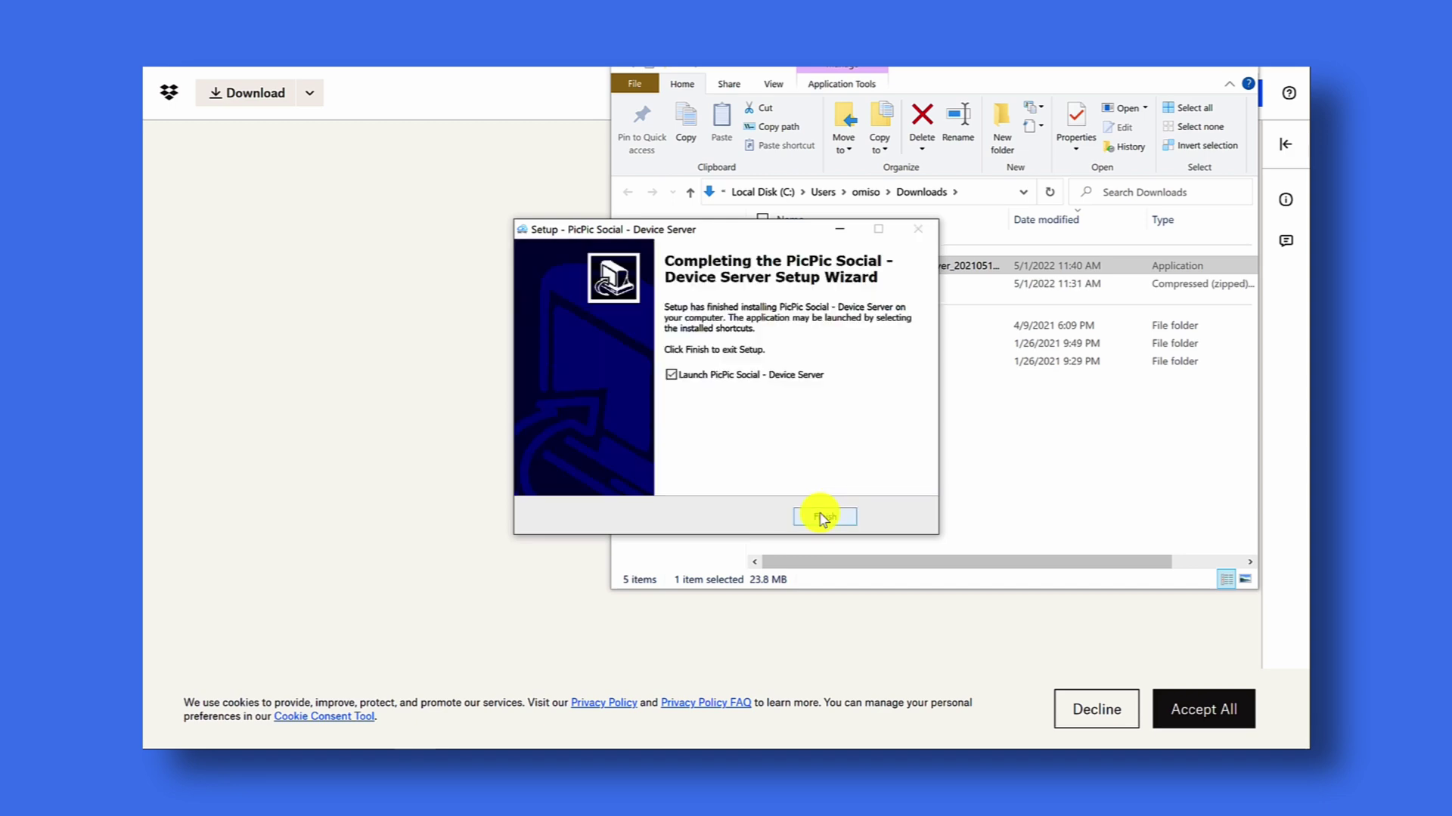
pyautogui.click(823, 517)
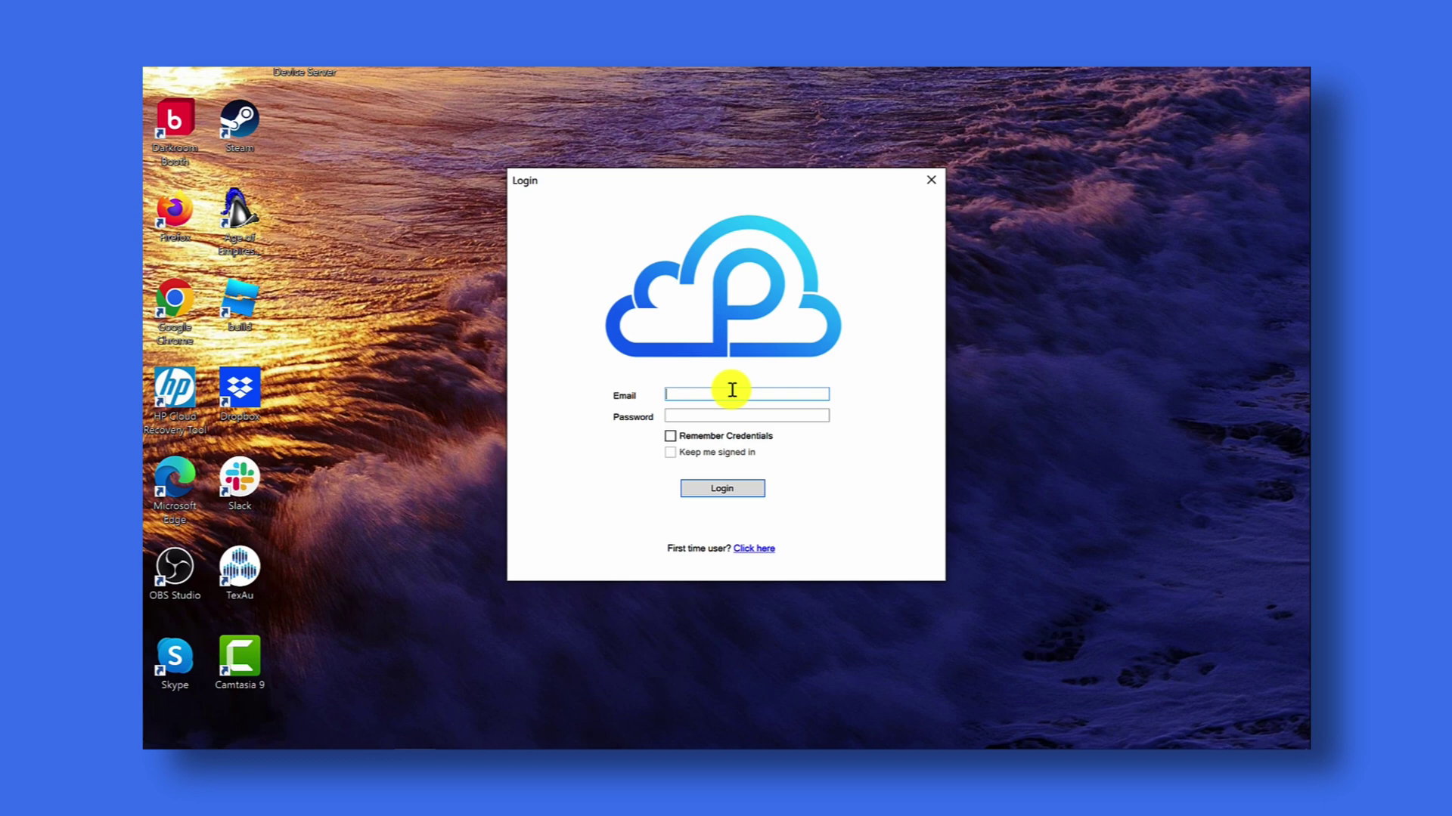
# - Enter the account e-mail and password, checking remember-login and stay-signed-in
pyautogui.press('Tab')
pyautogui.write('*********')
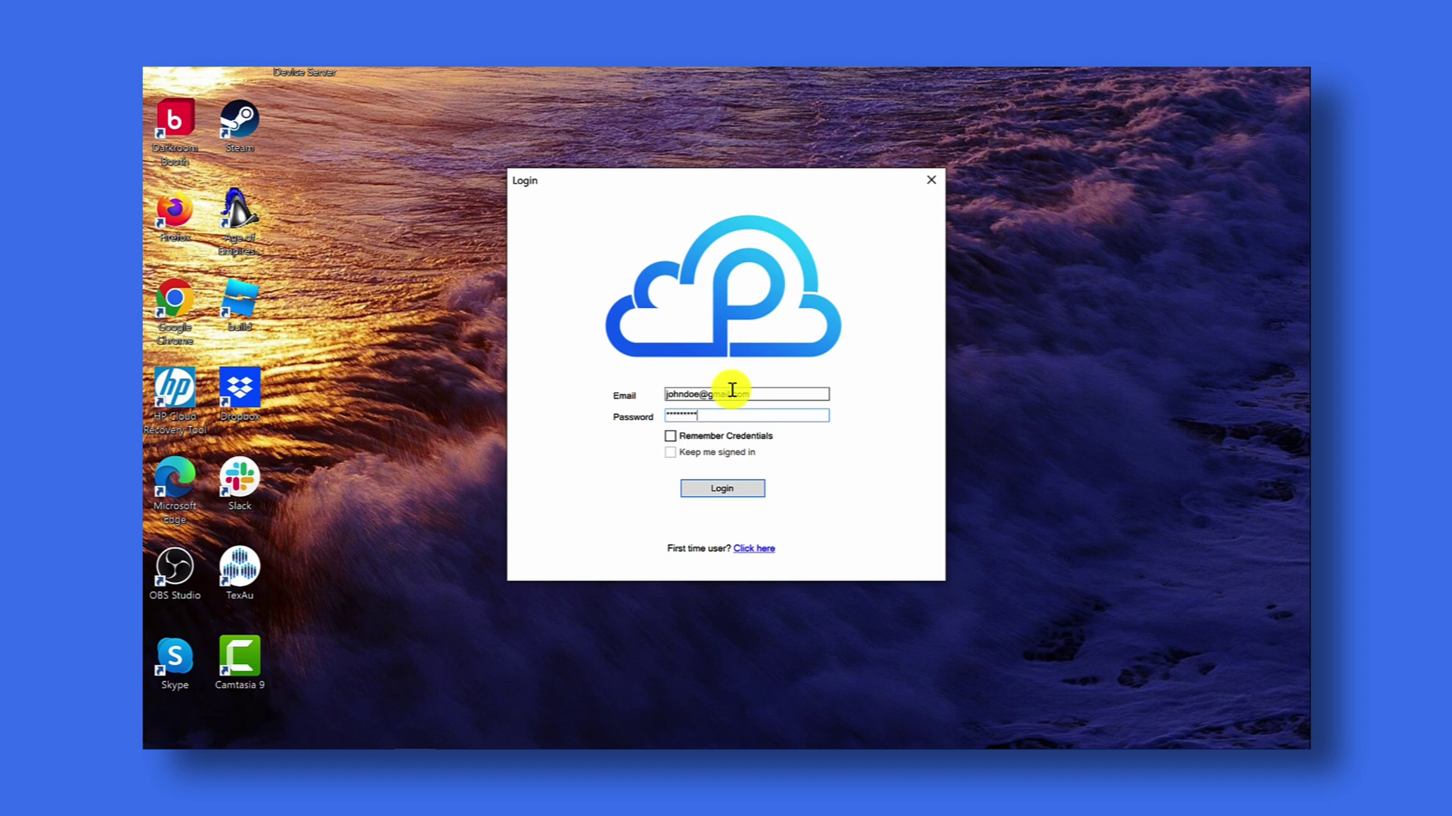
pyautogui.click(697, 437)
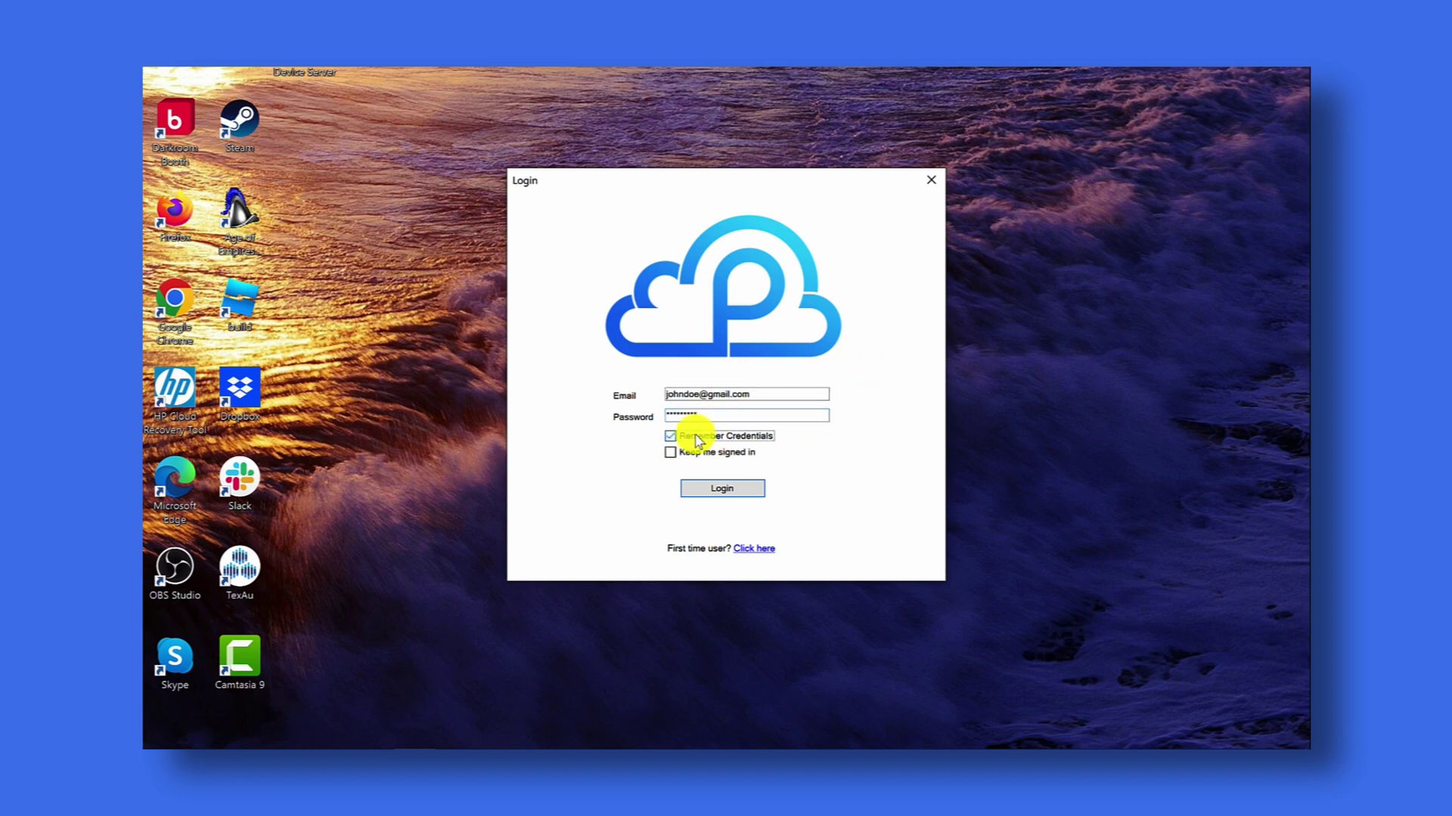
pyautogui.click(700, 453)
# - Log in to reach General Settings with display name 'Photo Booth'
pyautogui.click(723, 490)
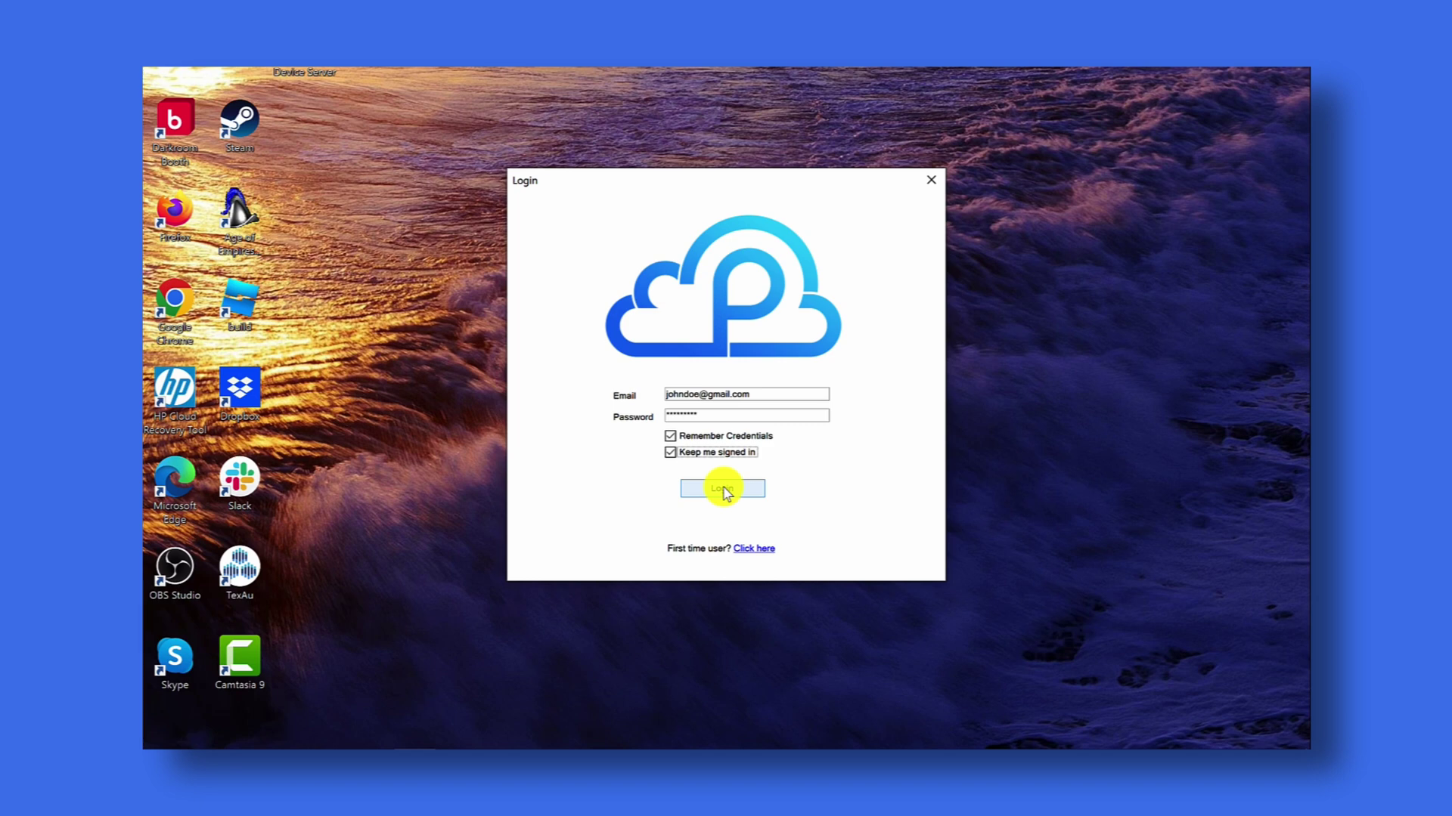
pyautogui.click(724, 490)
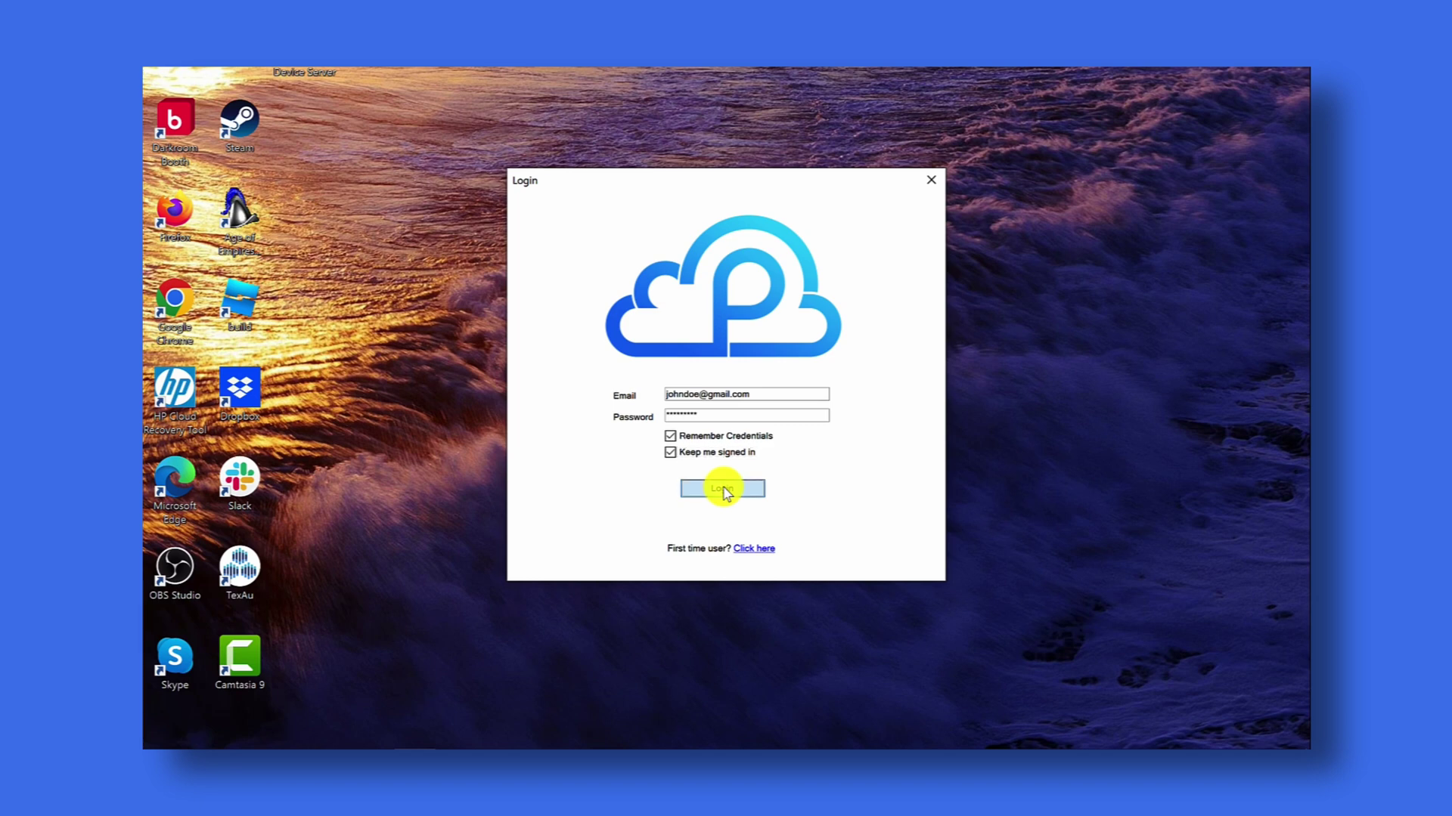
pyautogui.click(694, 302)
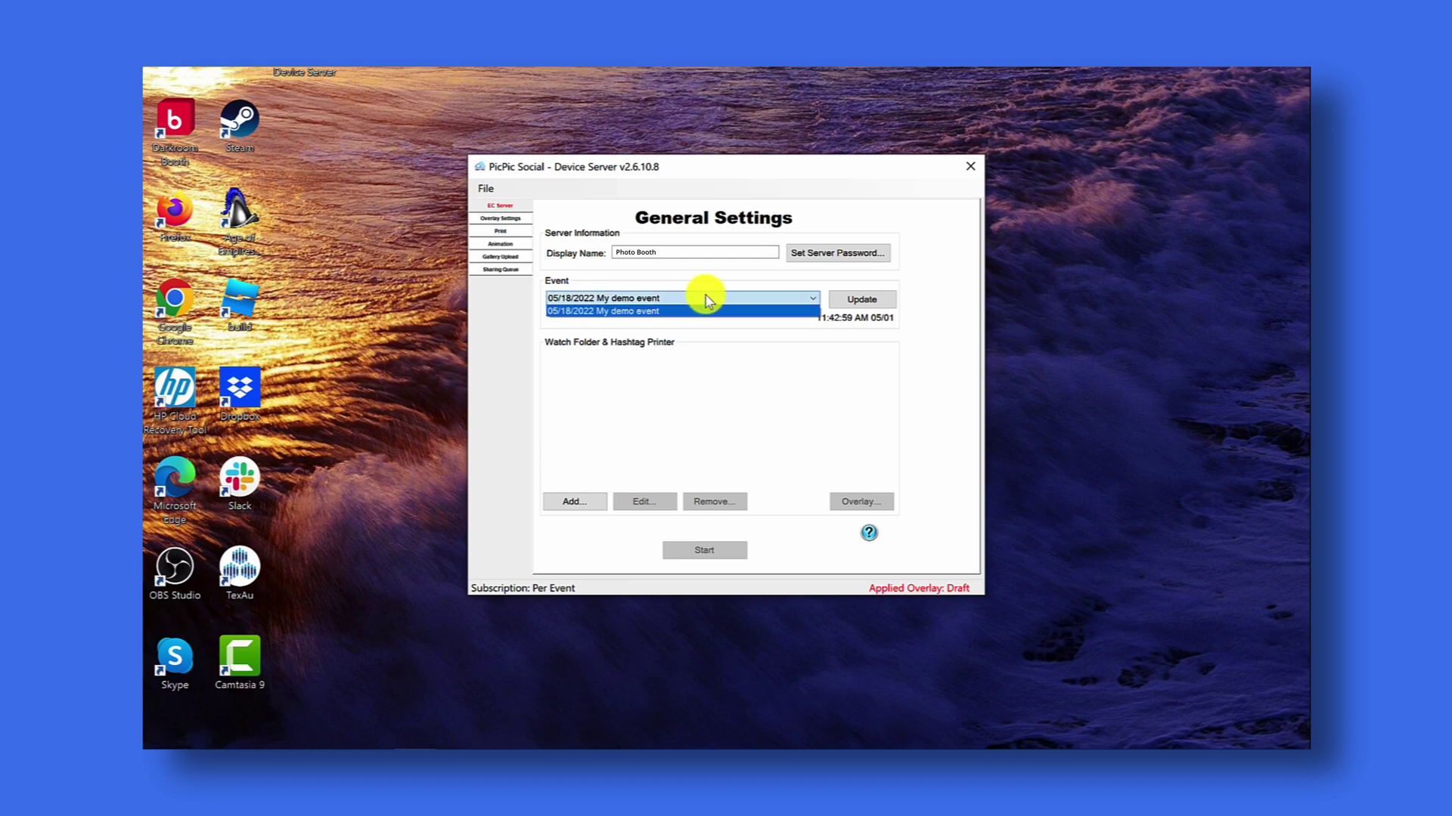
# - Keep '05/18/2022 My demo event' selected and Update its event information
pyautogui.click(706, 299)
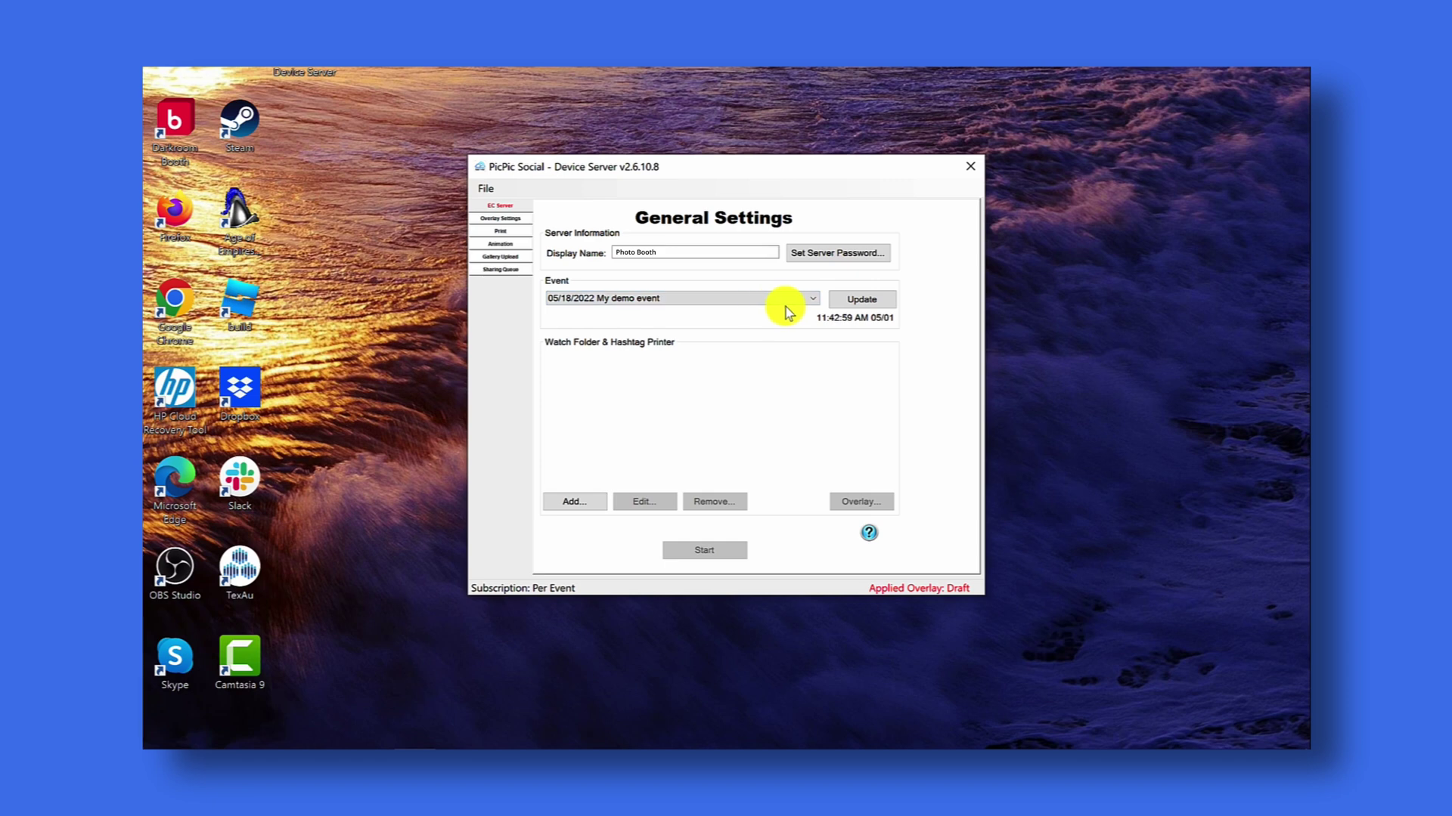
pyautogui.click(858, 302)
# - Start a new Folder image source and open its folder browser
pyautogui.click(579, 502)
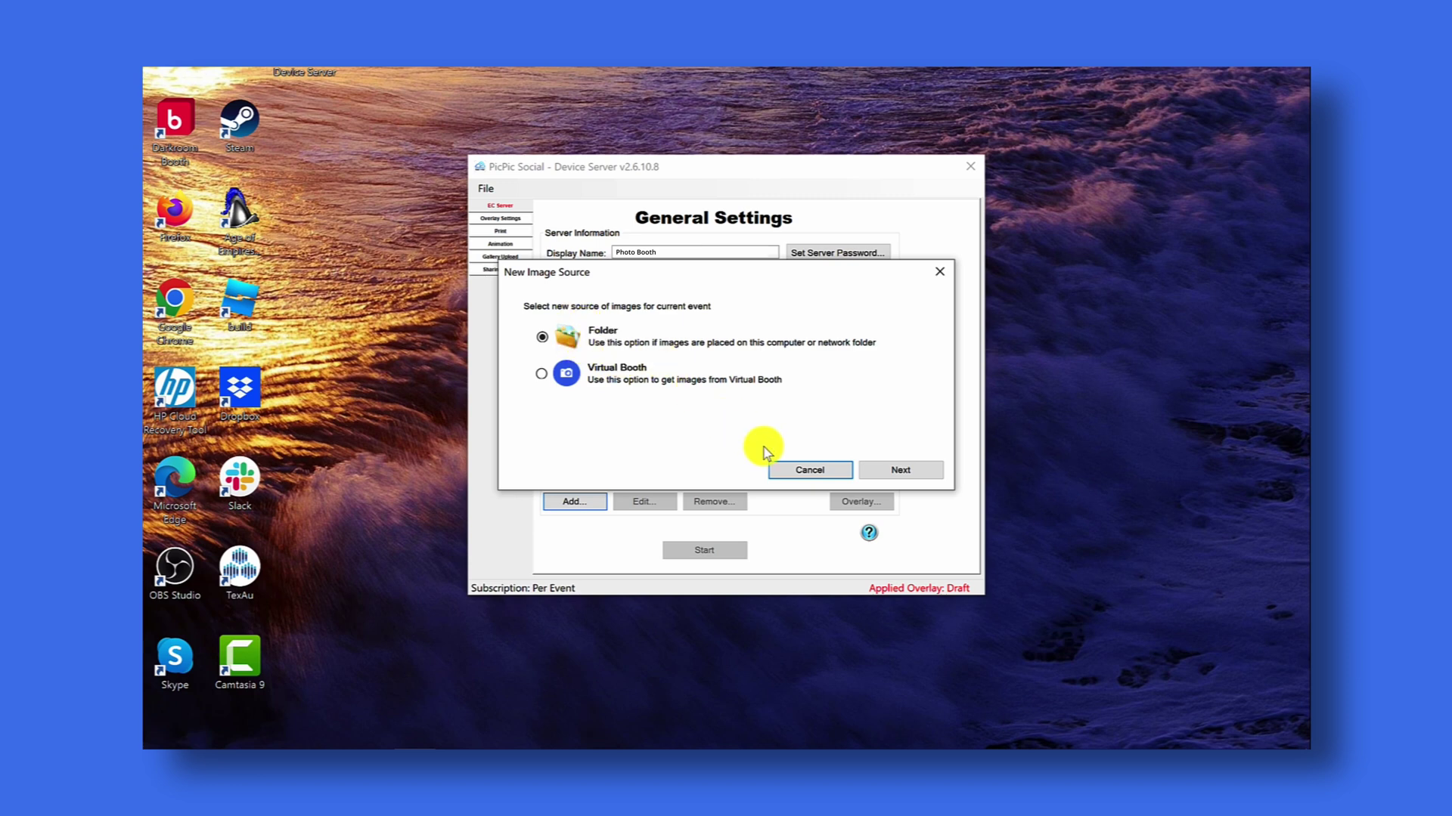
pyautogui.click(897, 473)
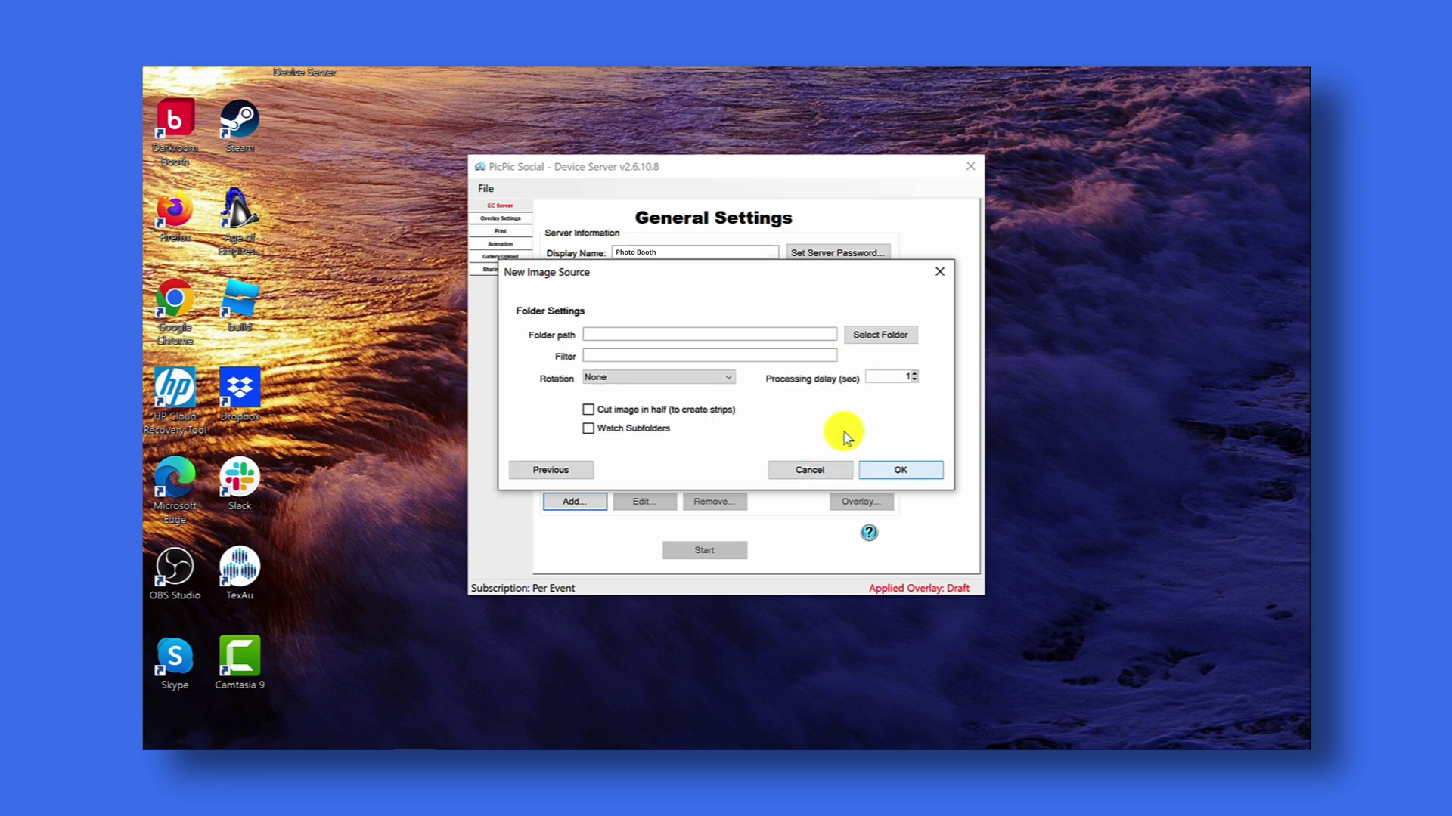
pyautogui.click(867, 341)
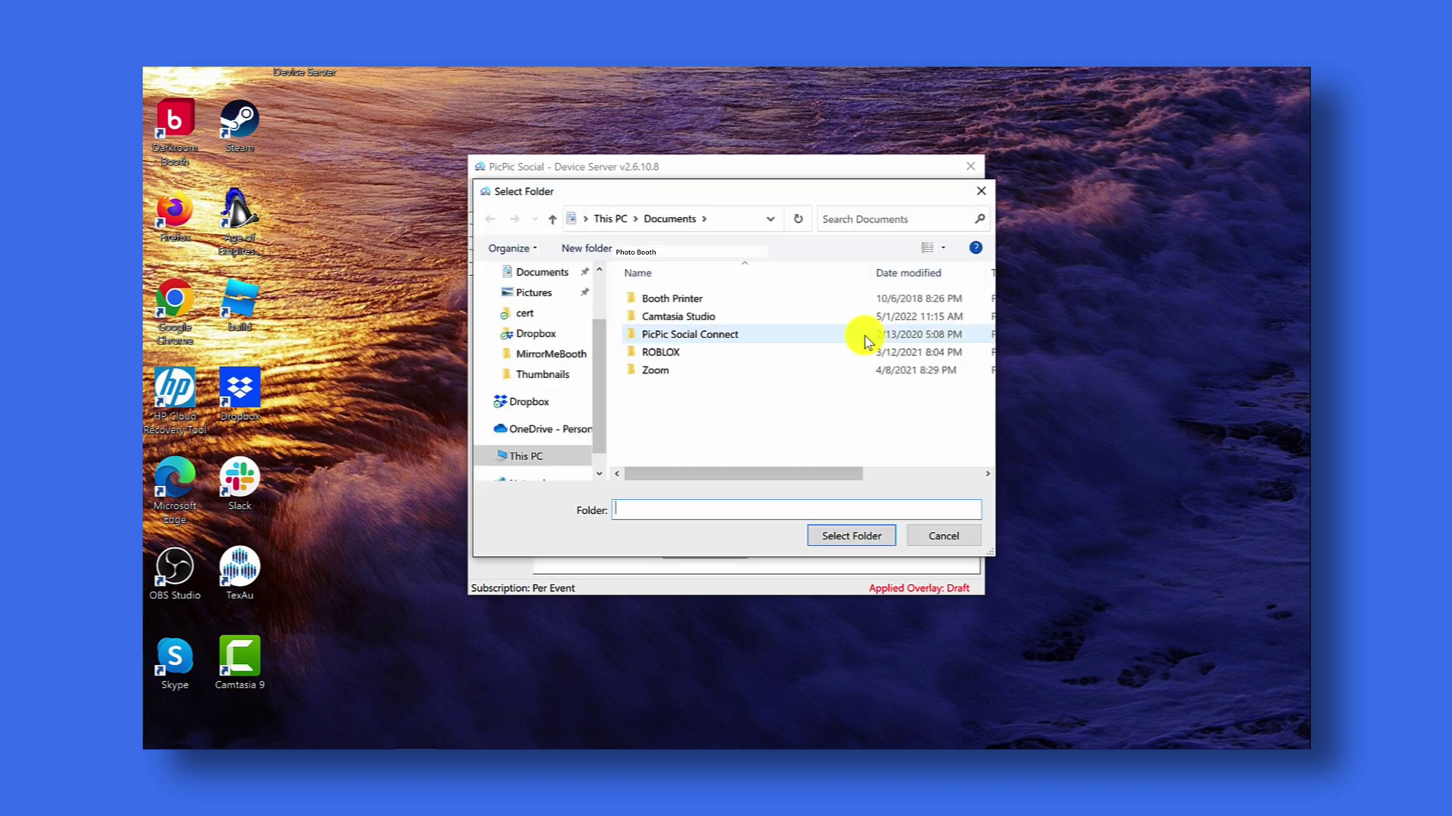
pyautogui.scroll(2, 600, 340)
pyautogui.scroll(-2, 587, 415)
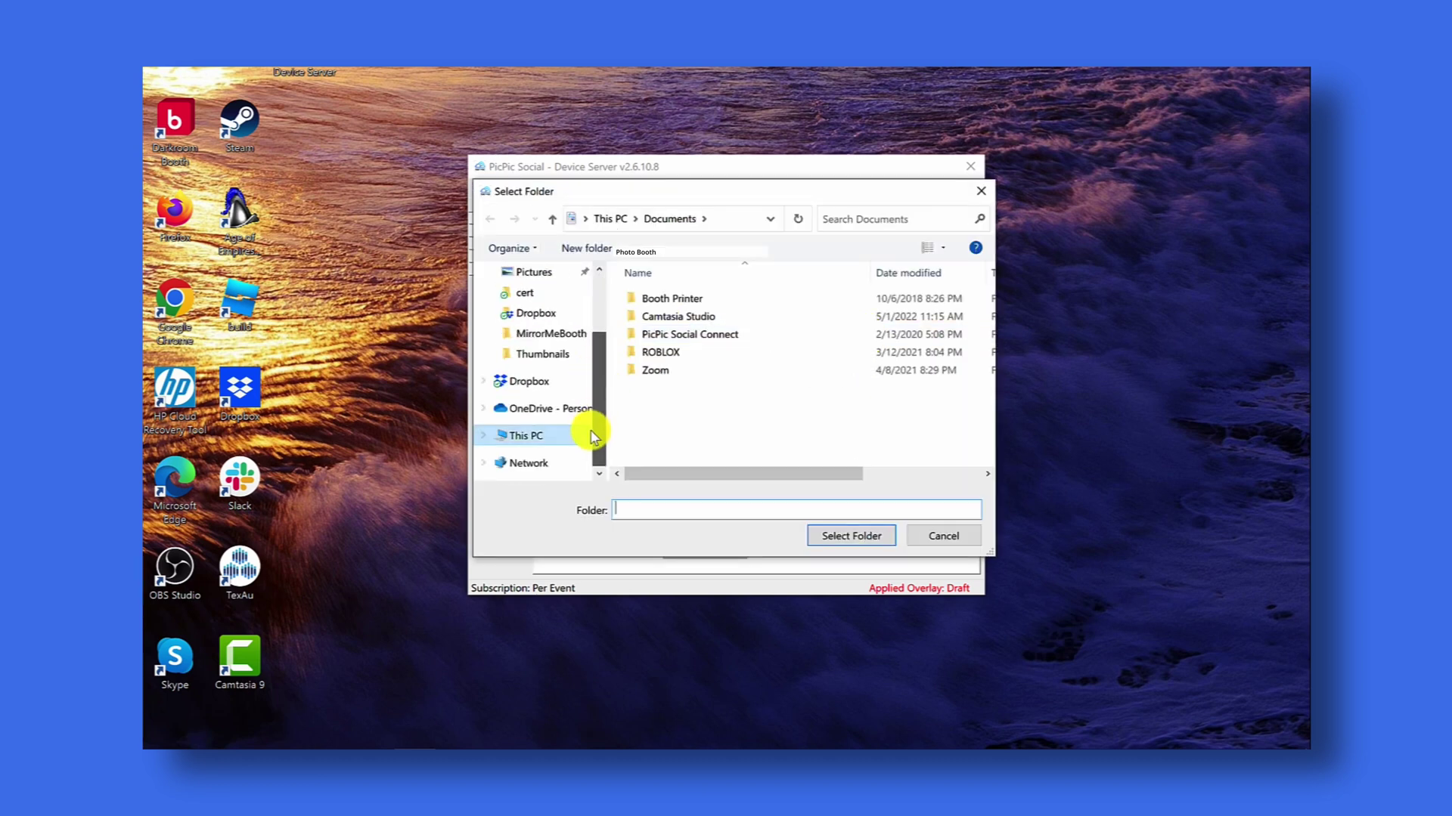
# - Select C:\DzenTech\Spinner360-VFX\Outputs\DoneMP4 as the folder to watch
pyautogui.click(517, 440)
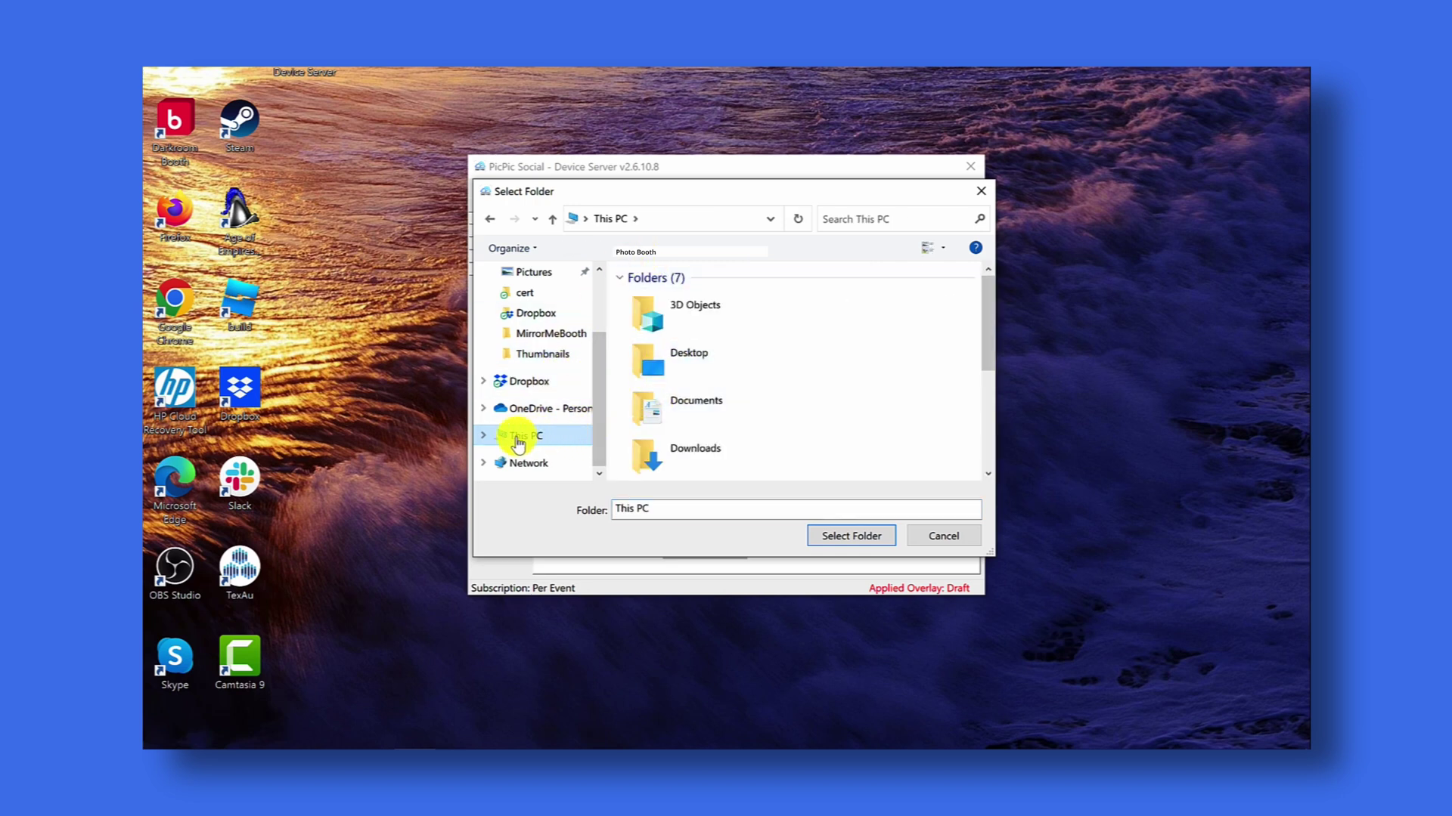
pyautogui.moveTo(989, 311); pyautogui.dragTo(978, 408)
pyautogui.doubleClick(739, 463)
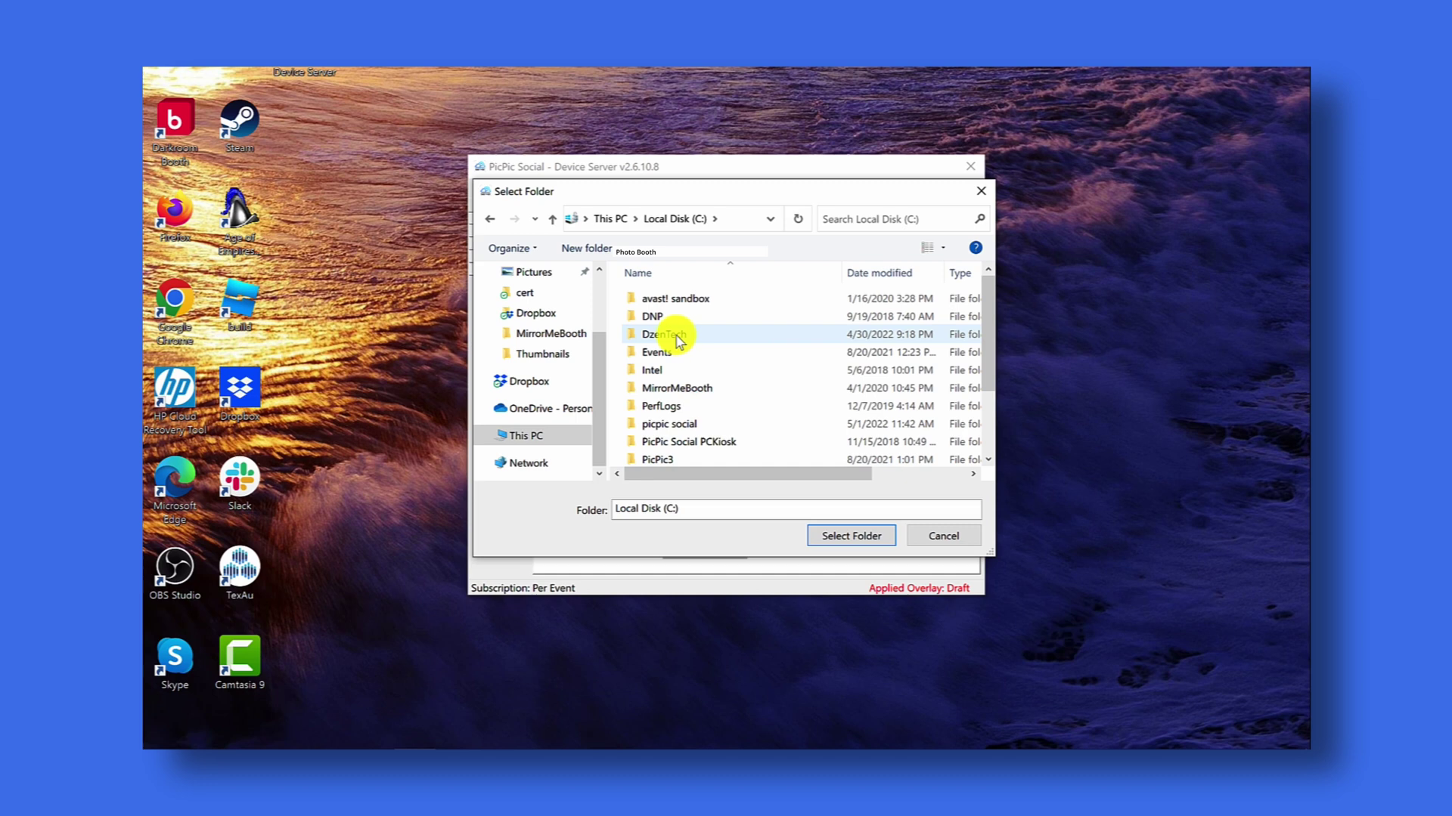
pyautogui.doubleClick(677, 337)
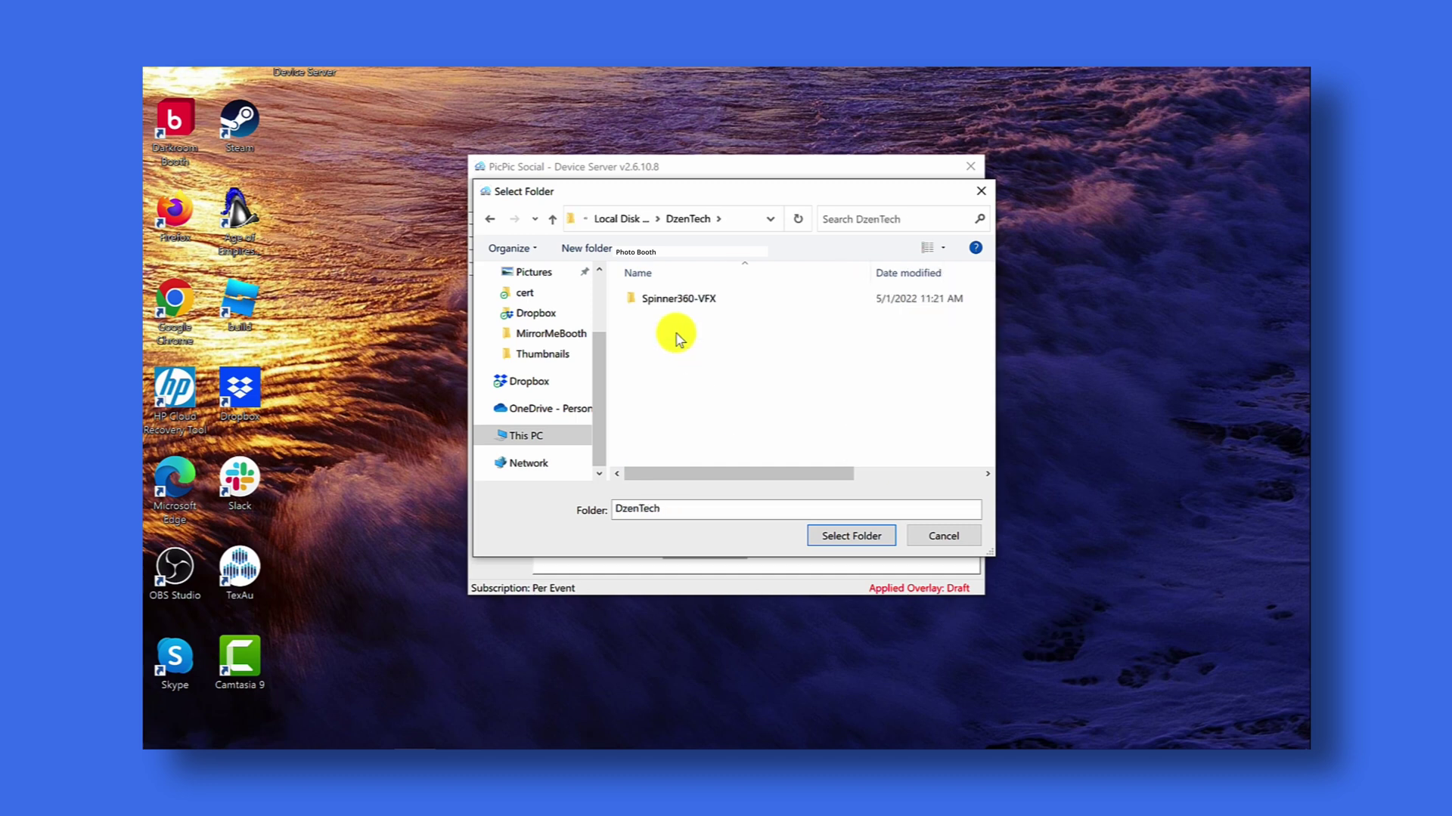
pyautogui.doubleClick(697, 299)
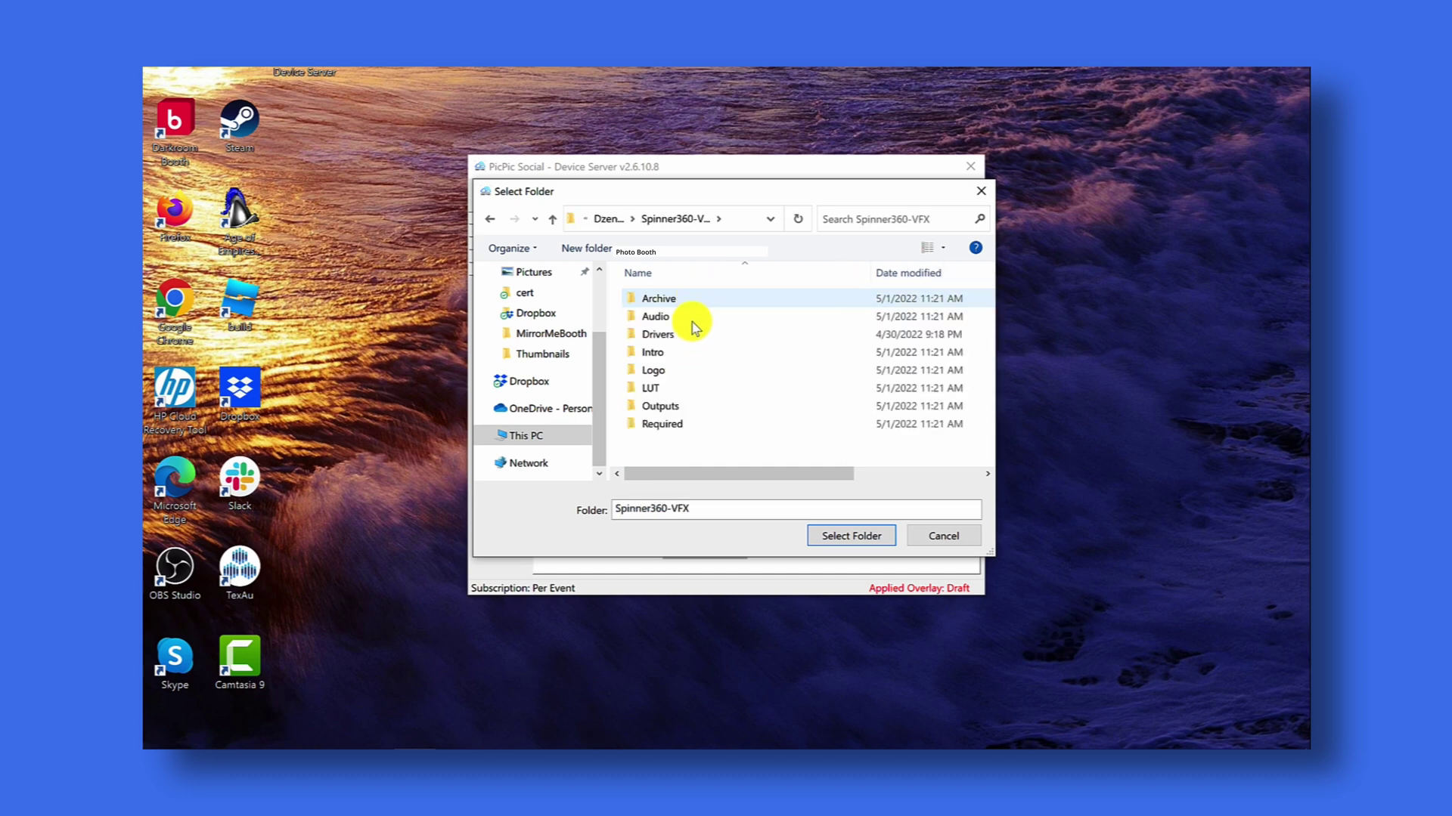
pyautogui.doubleClick(659, 404)
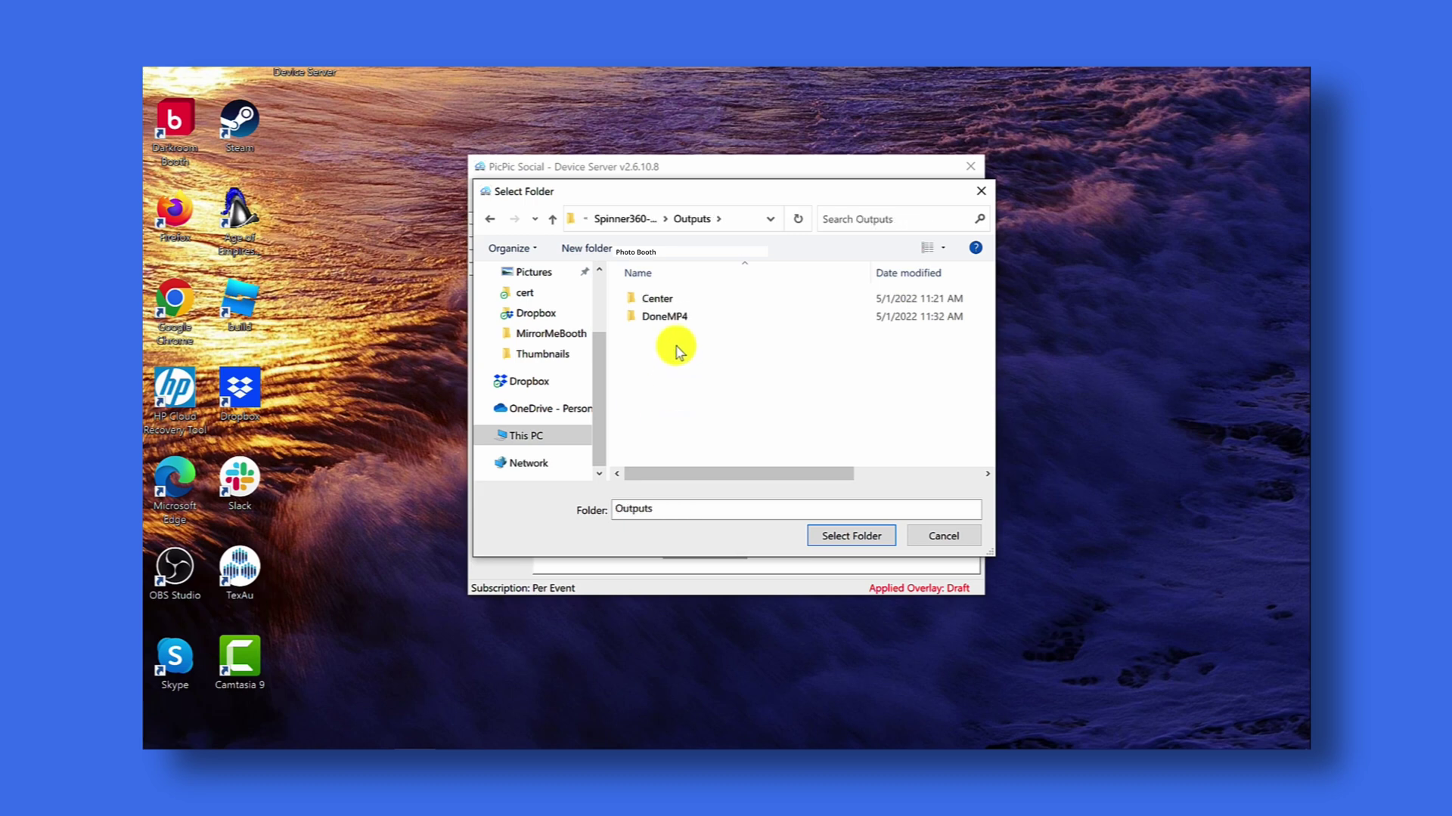
pyautogui.doubleClick(671, 318)
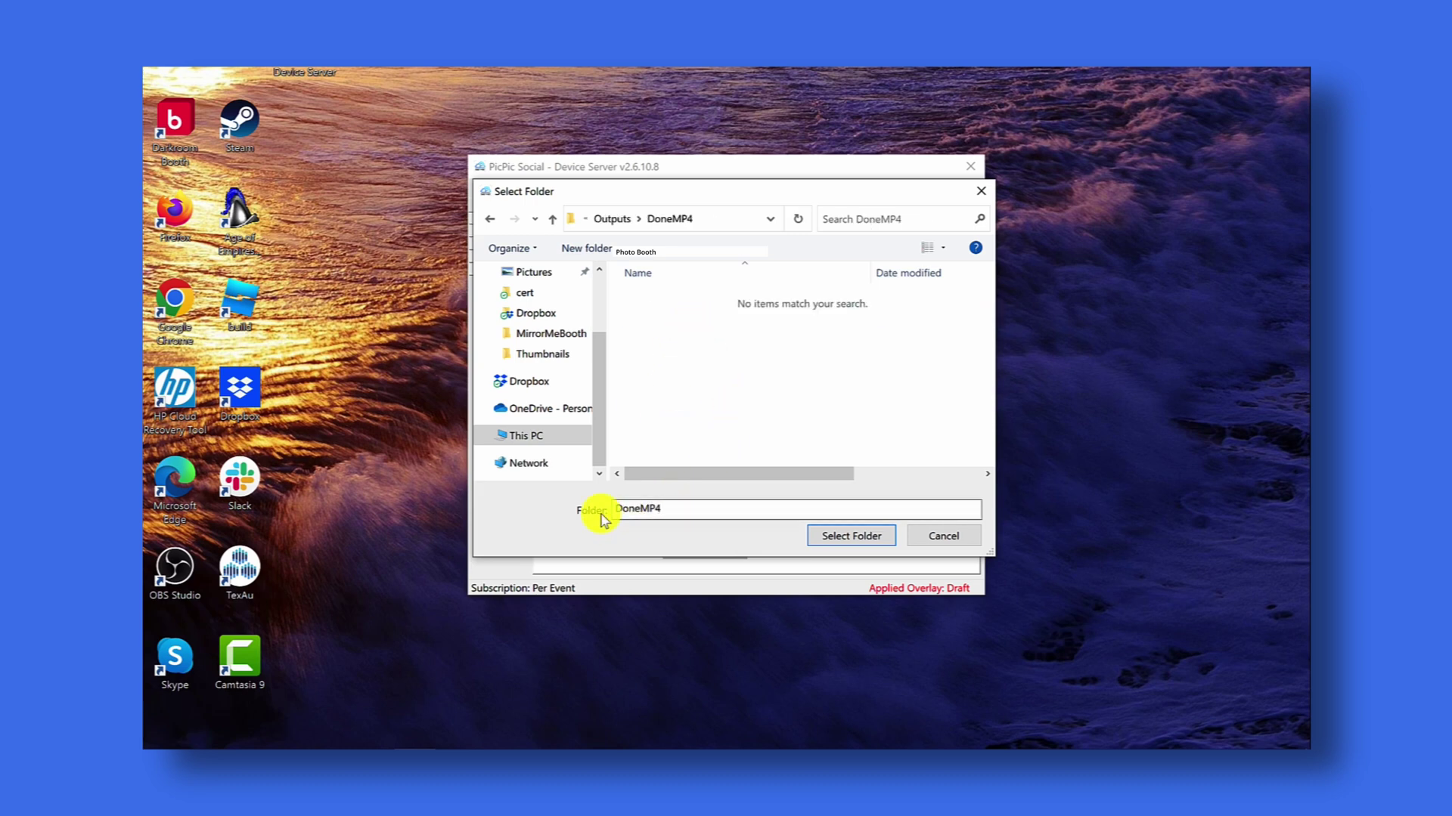
pyautogui.moveTo(614, 509); pyautogui.dragTo(669, 513)
pyautogui.click(669, 512)
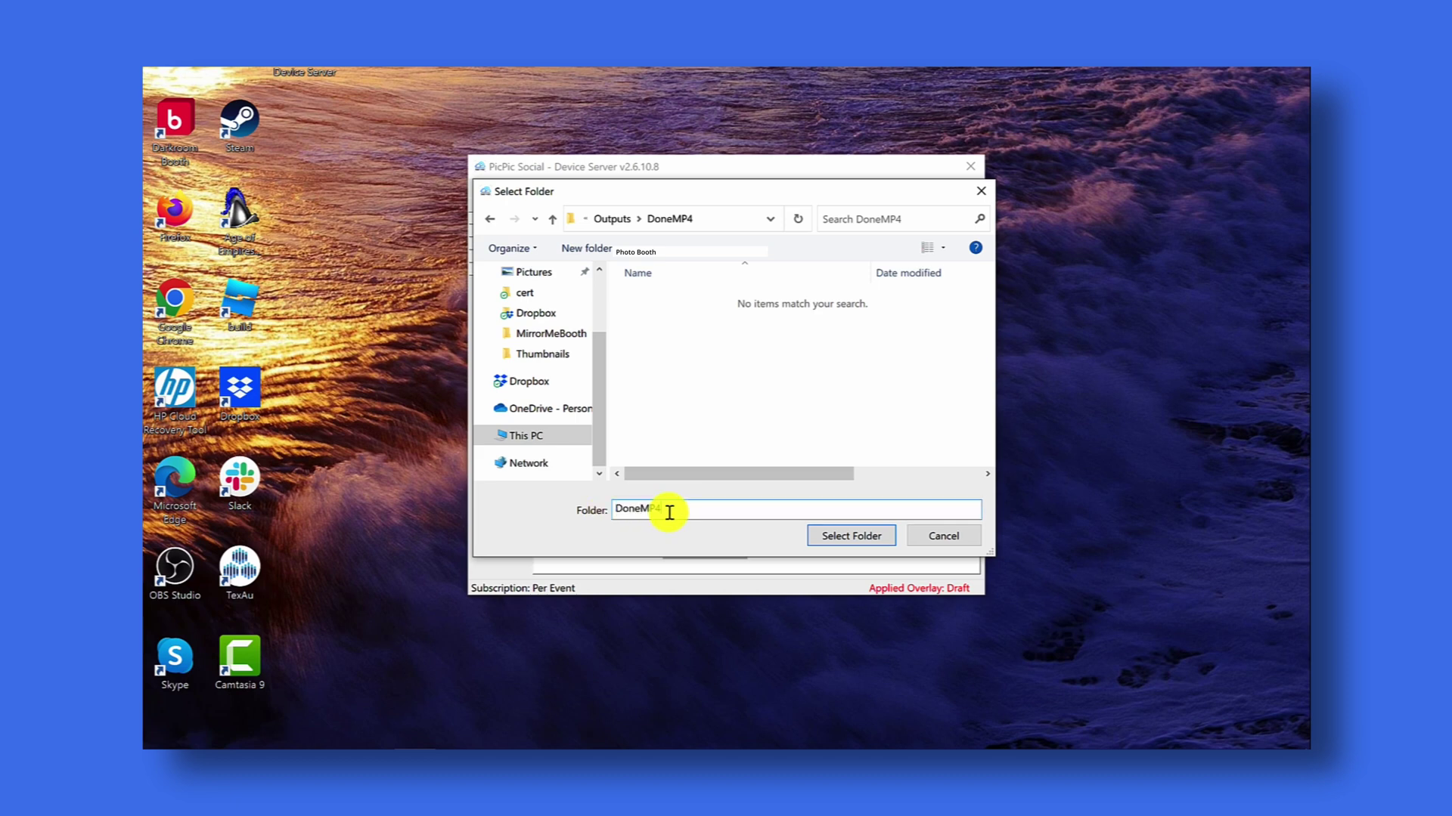
pyautogui.moveTo(658, 473); pyautogui.dragTo(671, 477)
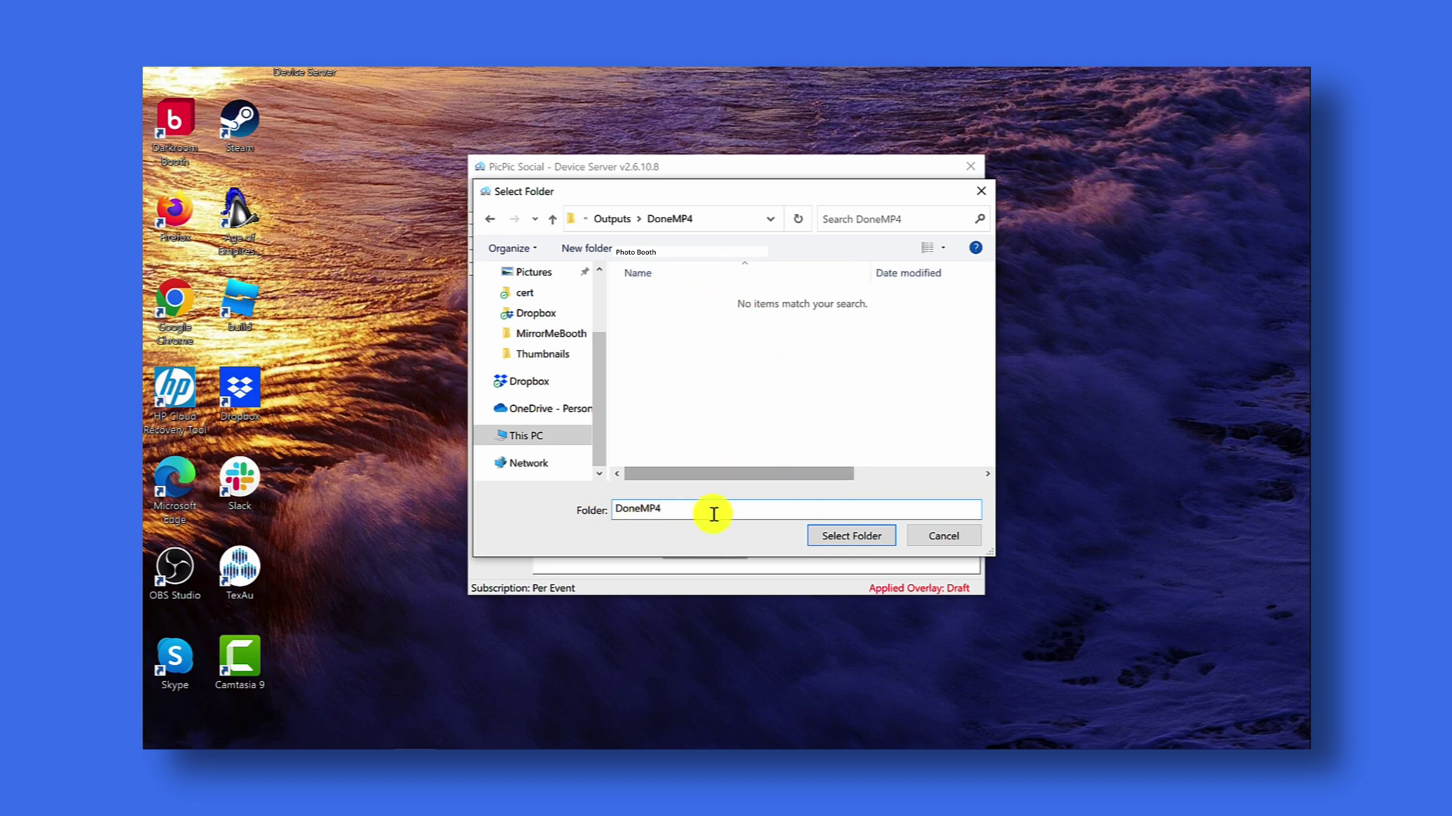
pyautogui.click(847, 538)
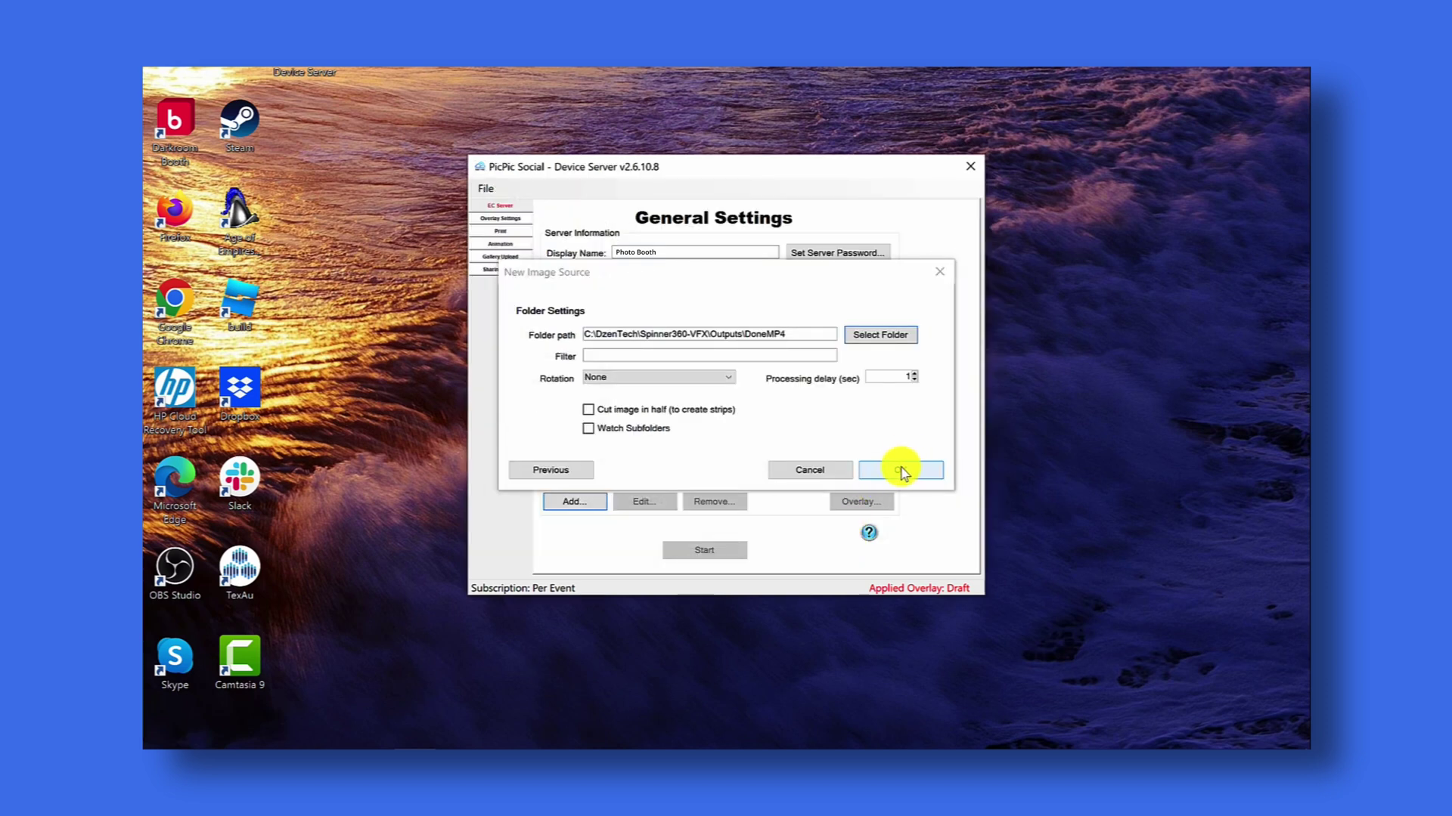
# - Confirm the DoneMP4 folder source with rotation None and a 1-second processing delay
pyautogui.click(901, 470)
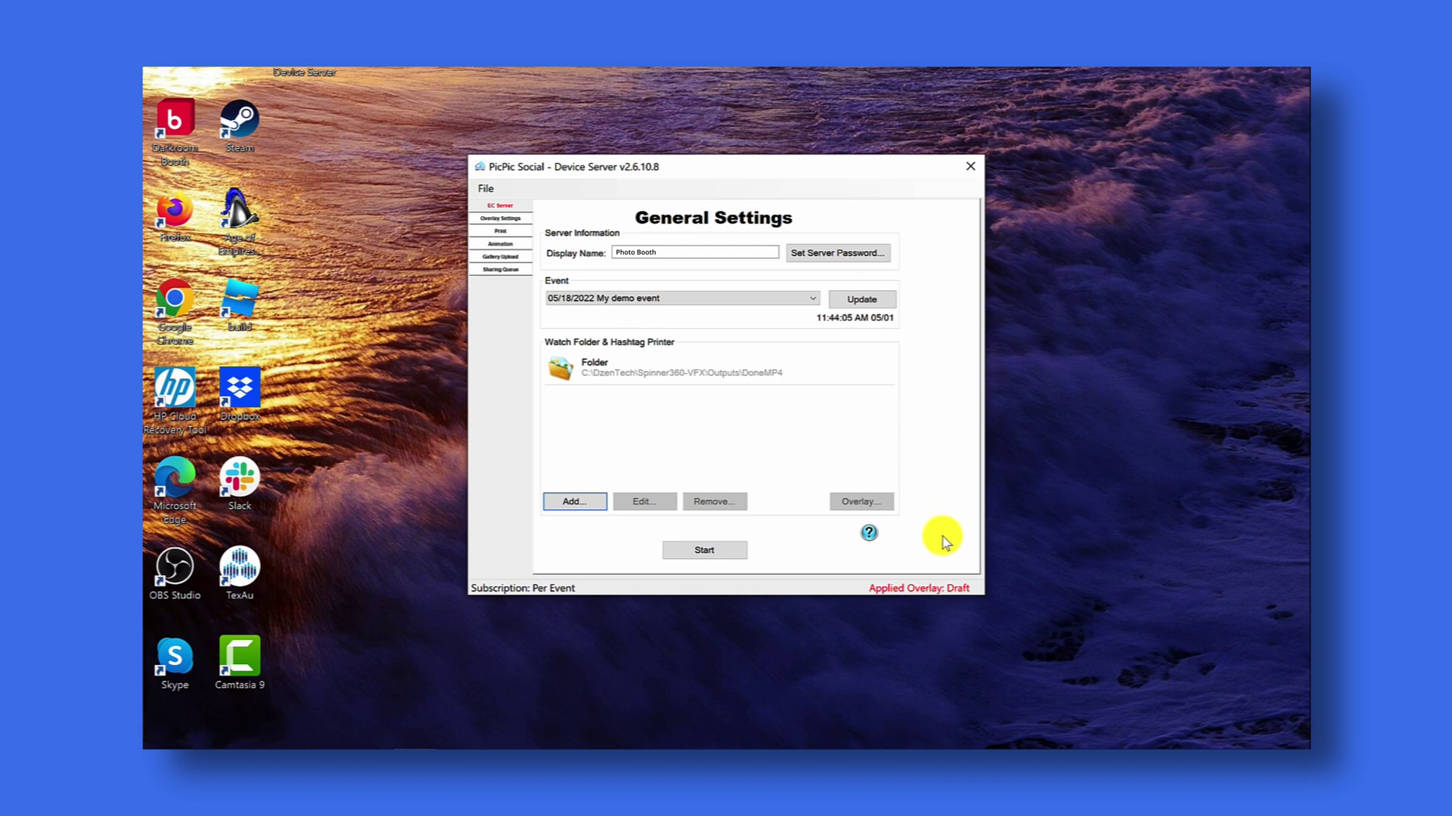
# - Start the Device Server and agree to upload the existing DoneMP4 files to Event Cloud
pyautogui.click(704, 550)
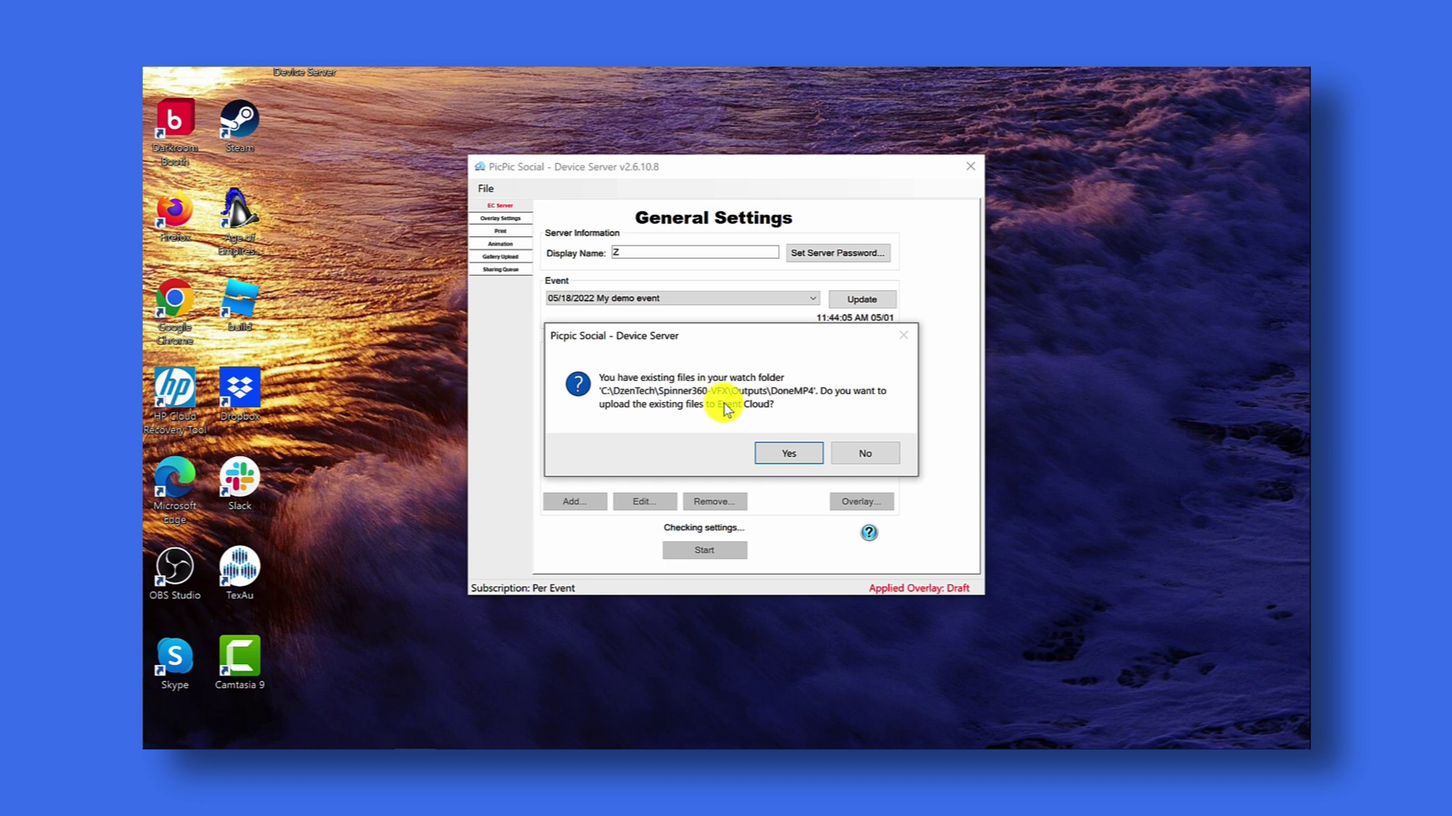
pyautogui.click(789, 454)
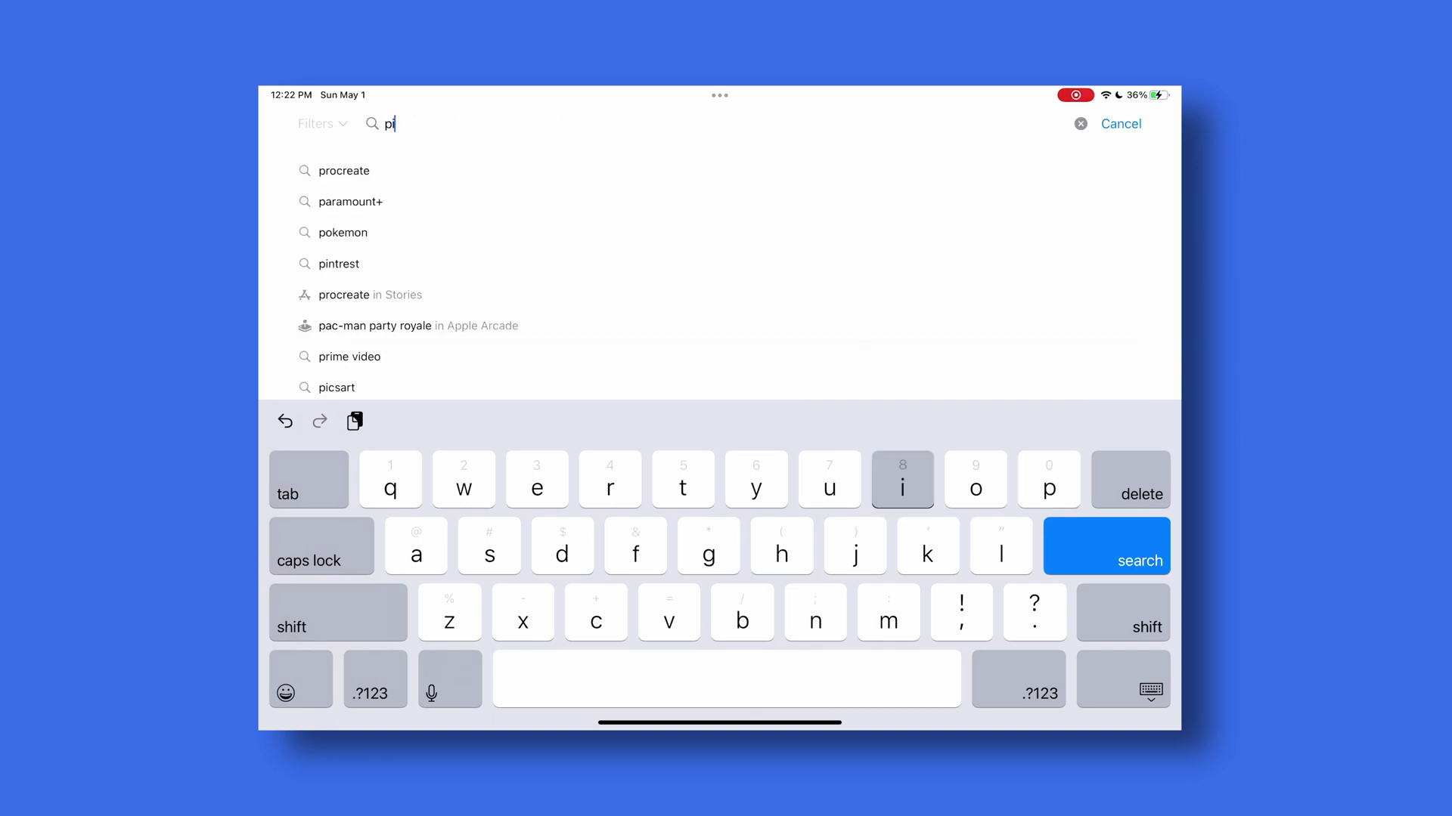
# - Find PicPic Social in the App Store, open its page, and pull down Control Center
pyautogui.write('c')
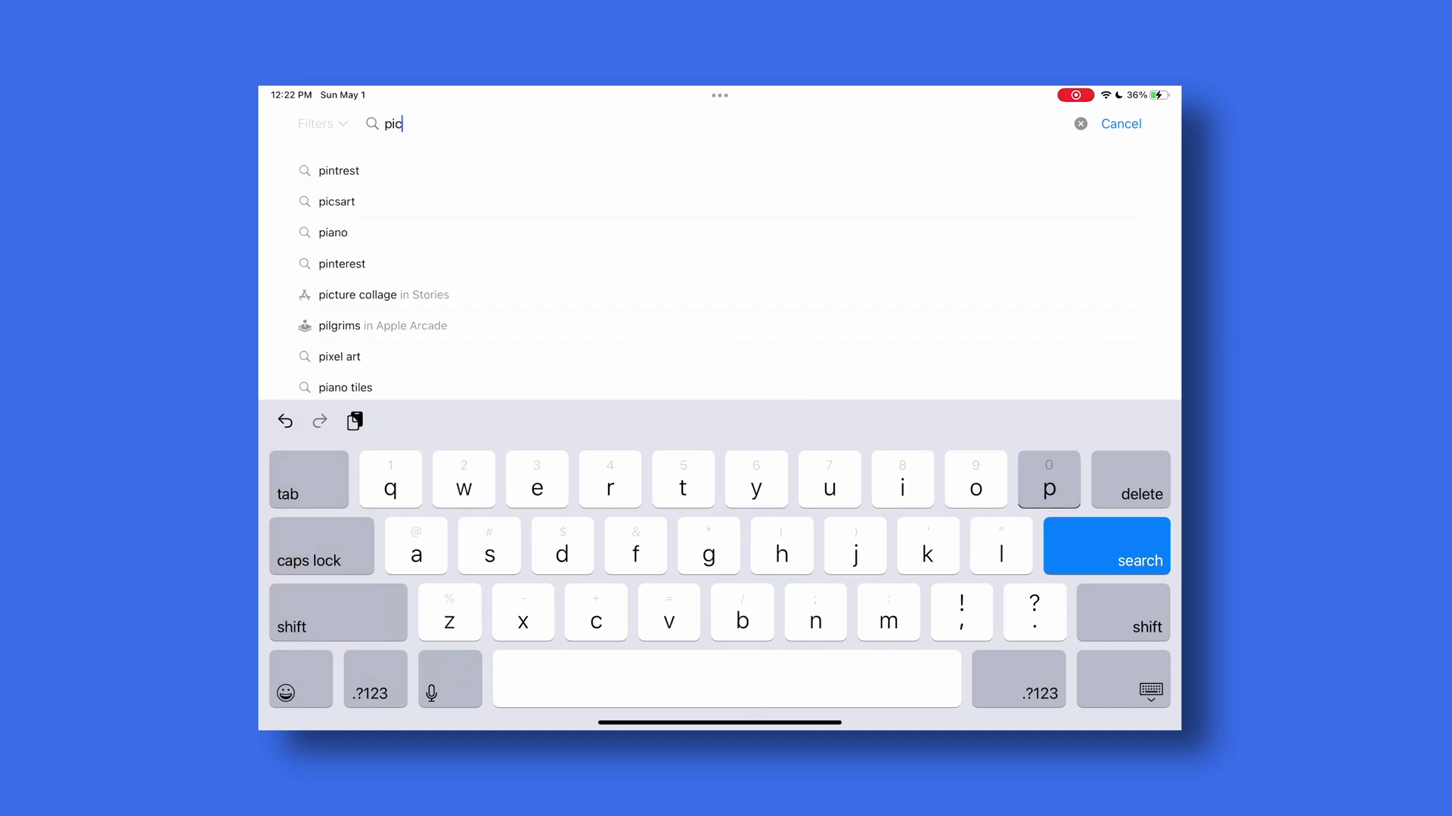
pyautogui.write('pic')
pyautogui.click(351, 170)
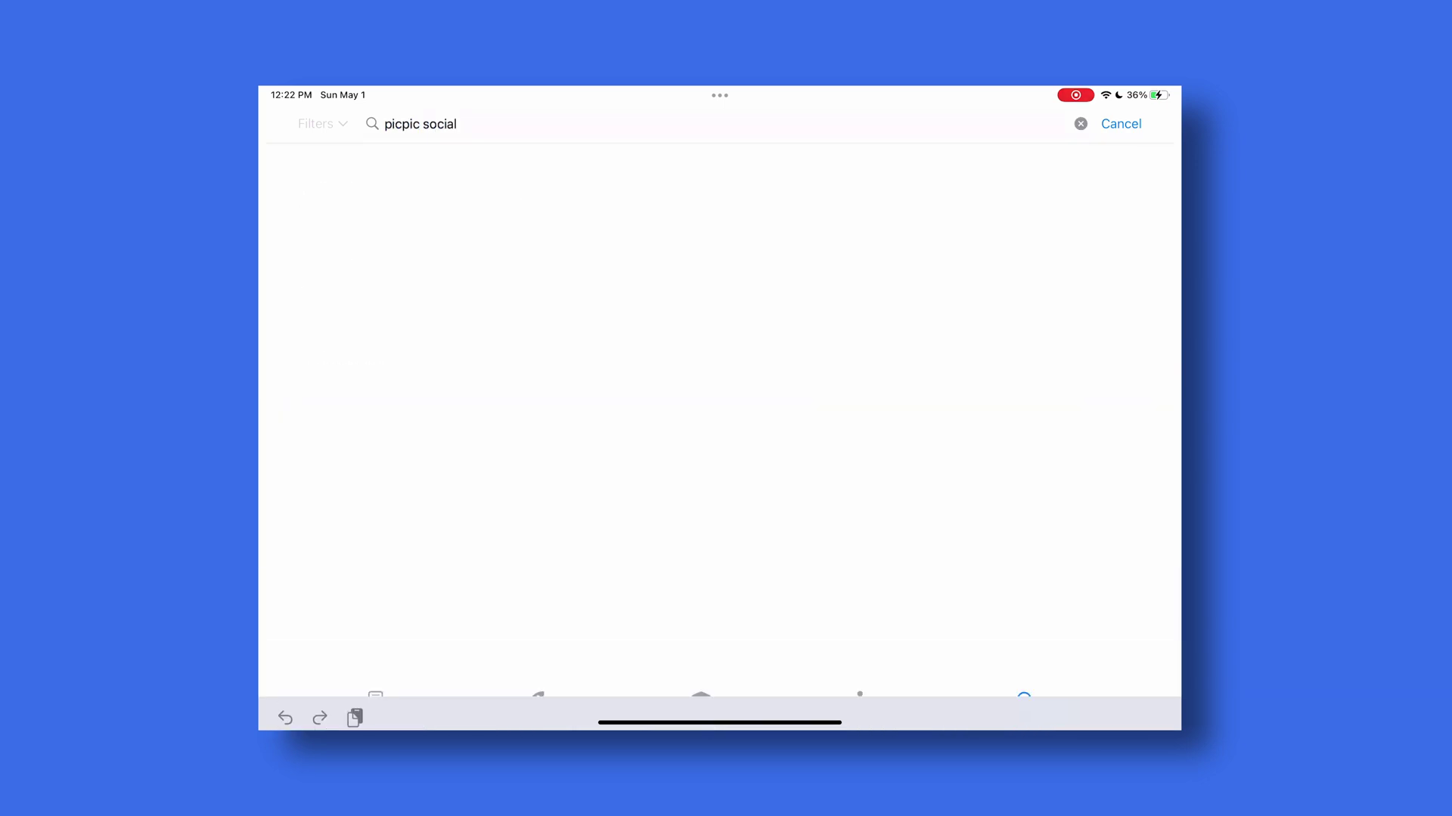
pyautogui.click(391, 182)
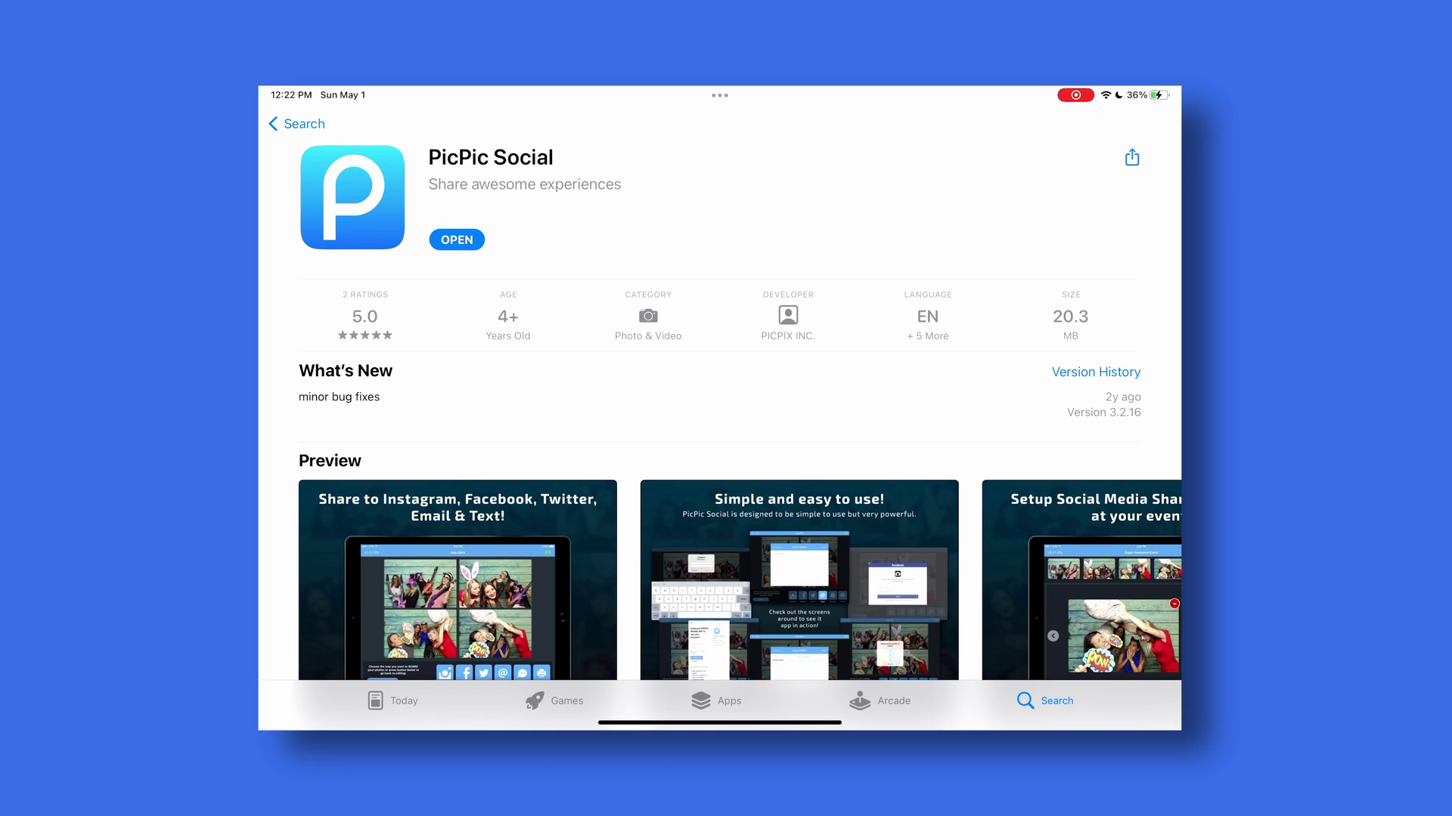
pyautogui.moveTo(1119, 92); pyautogui.dragTo(1118, 393)
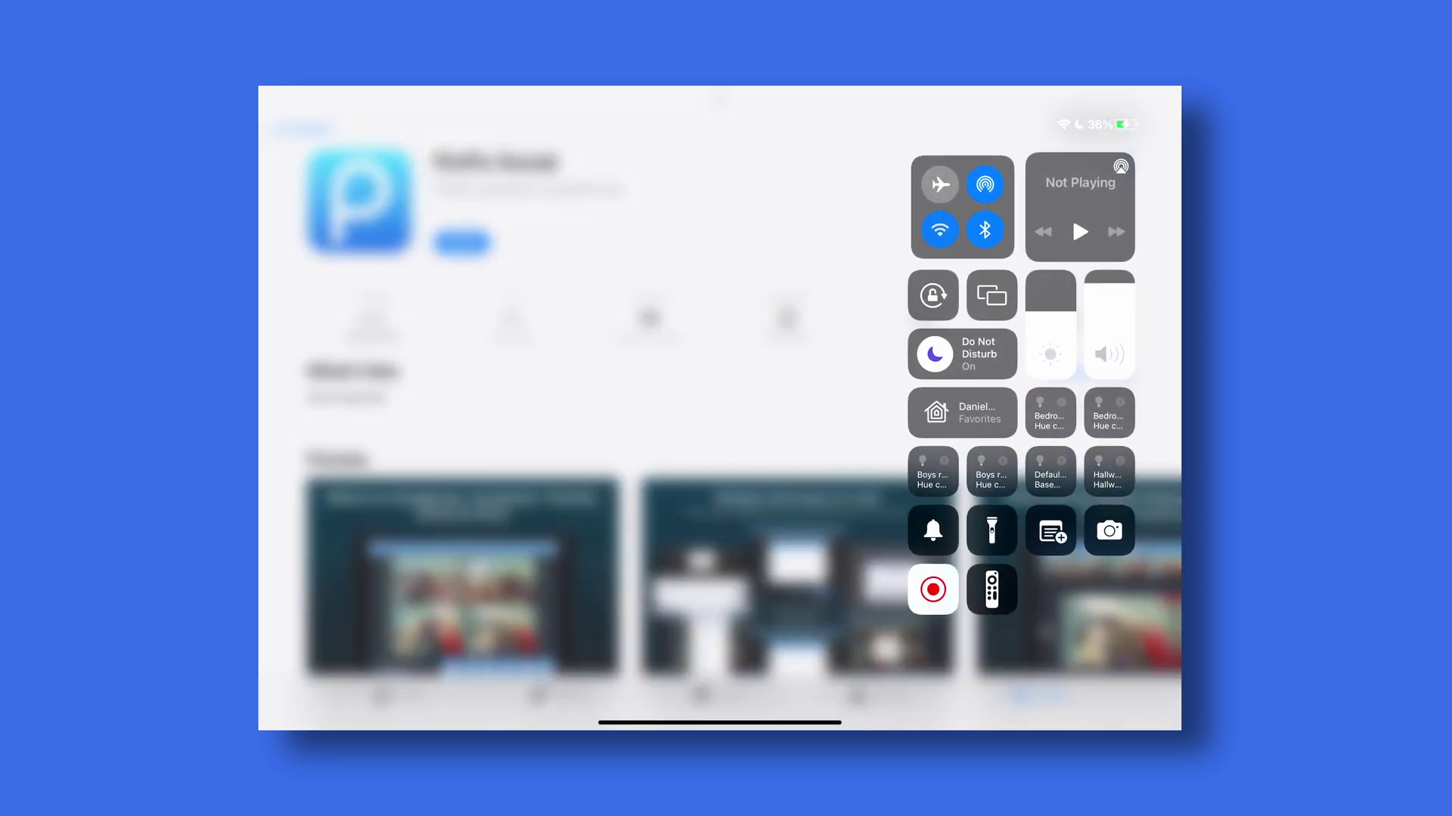
# - Confirm Wi-Fi is on in the expanded connectivity panel, then dismiss Control Center
pyautogui.click(962, 205)
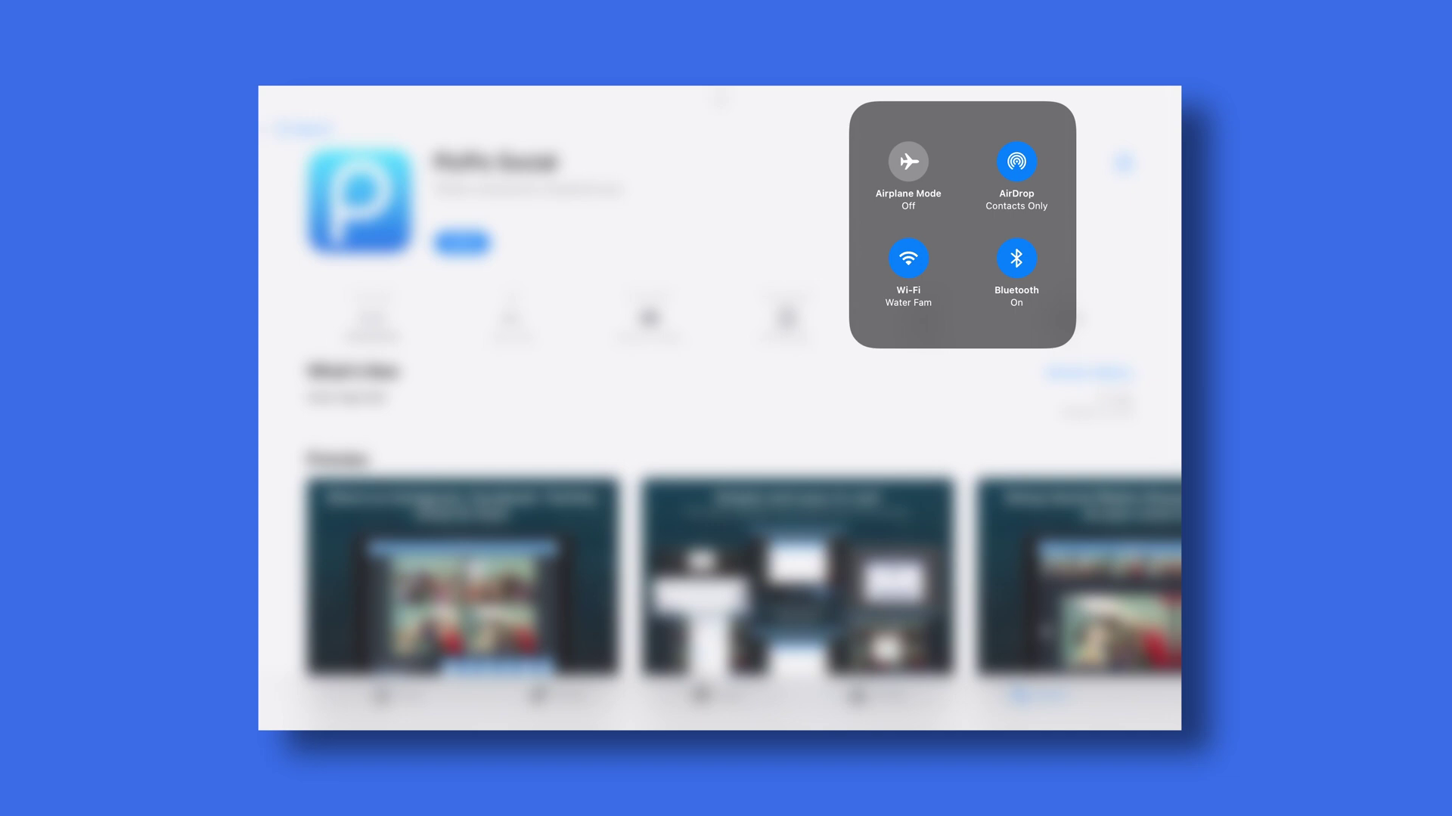
pyautogui.press('Escape')
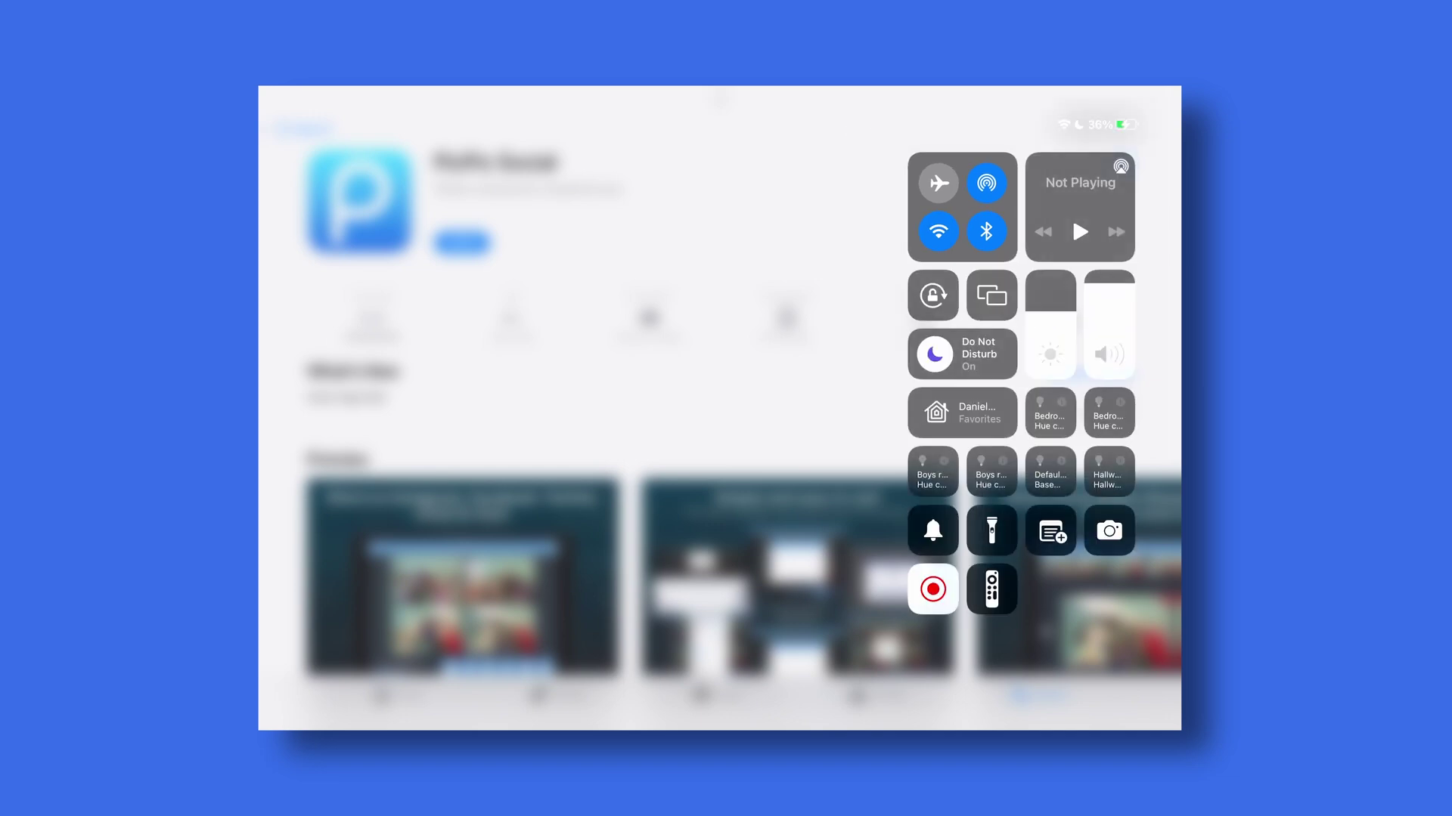
pyautogui.press('Escape')
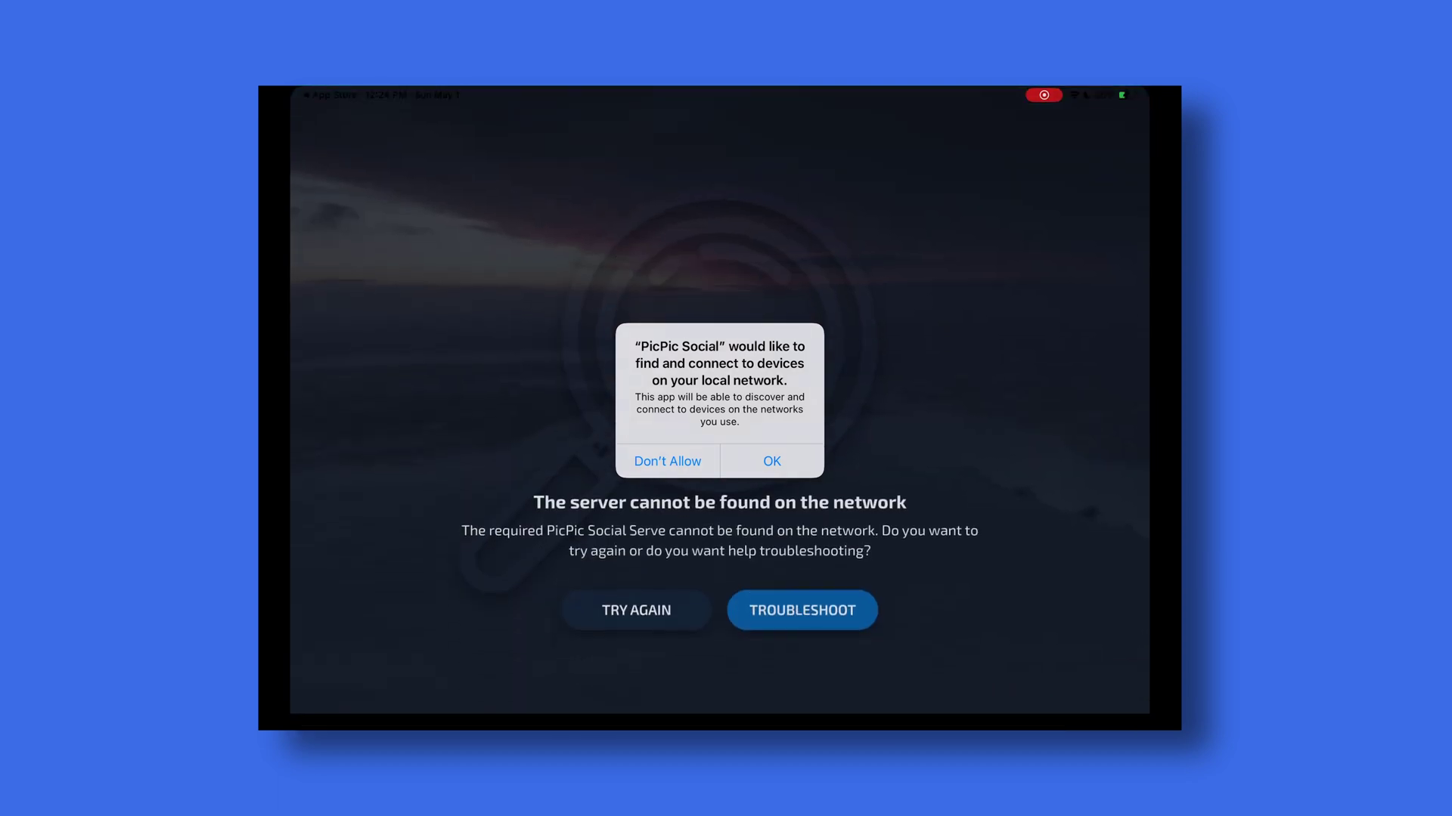
# - Allow PicPic Social to find devices on the local network
pyautogui.click(771, 461)
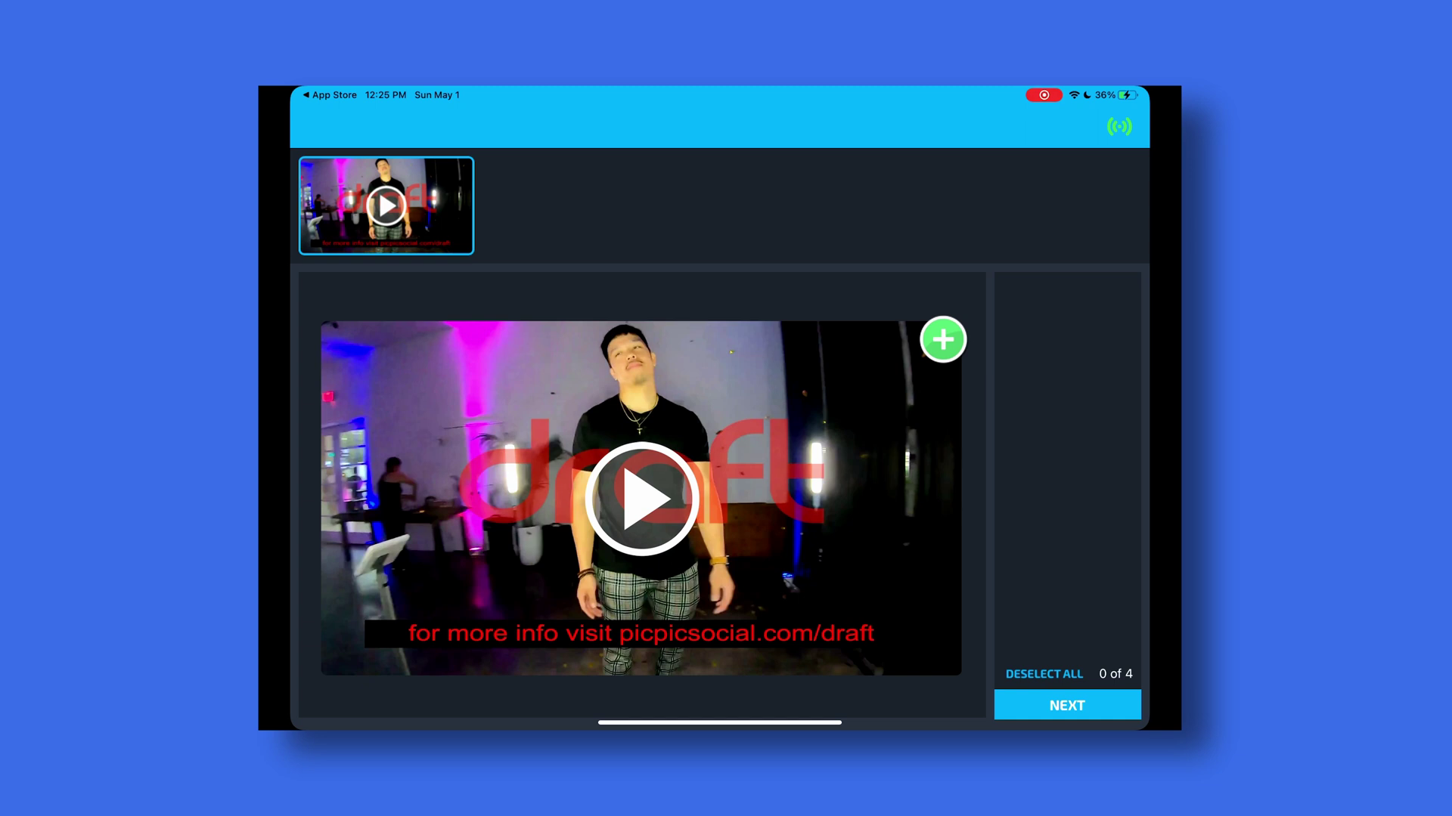
# - Select the first three clips so the counter reads 3 of 4, then continue to sharing
pyautogui.click(942, 340)
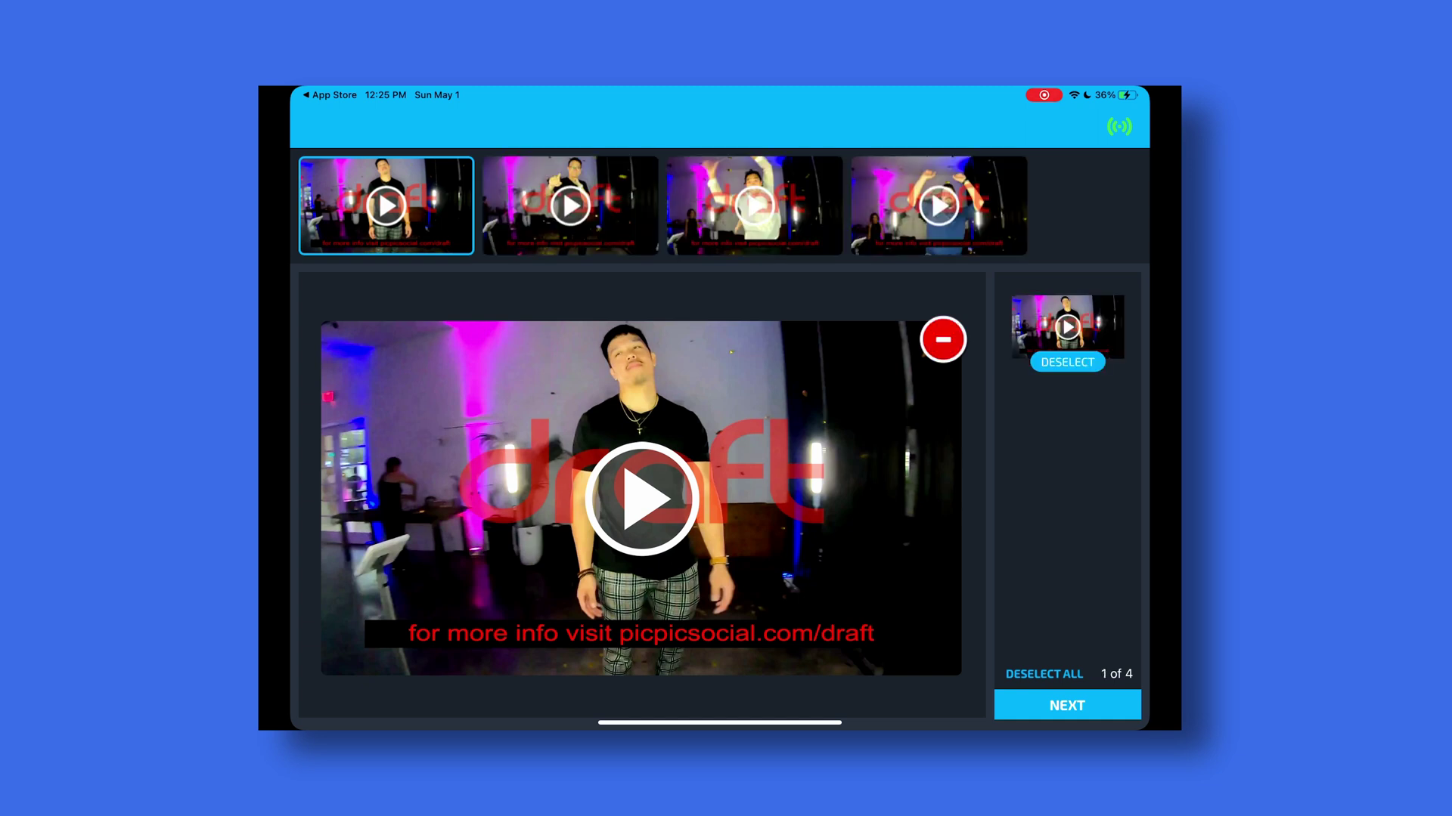
pyautogui.click(570, 206)
pyautogui.click(941, 340)
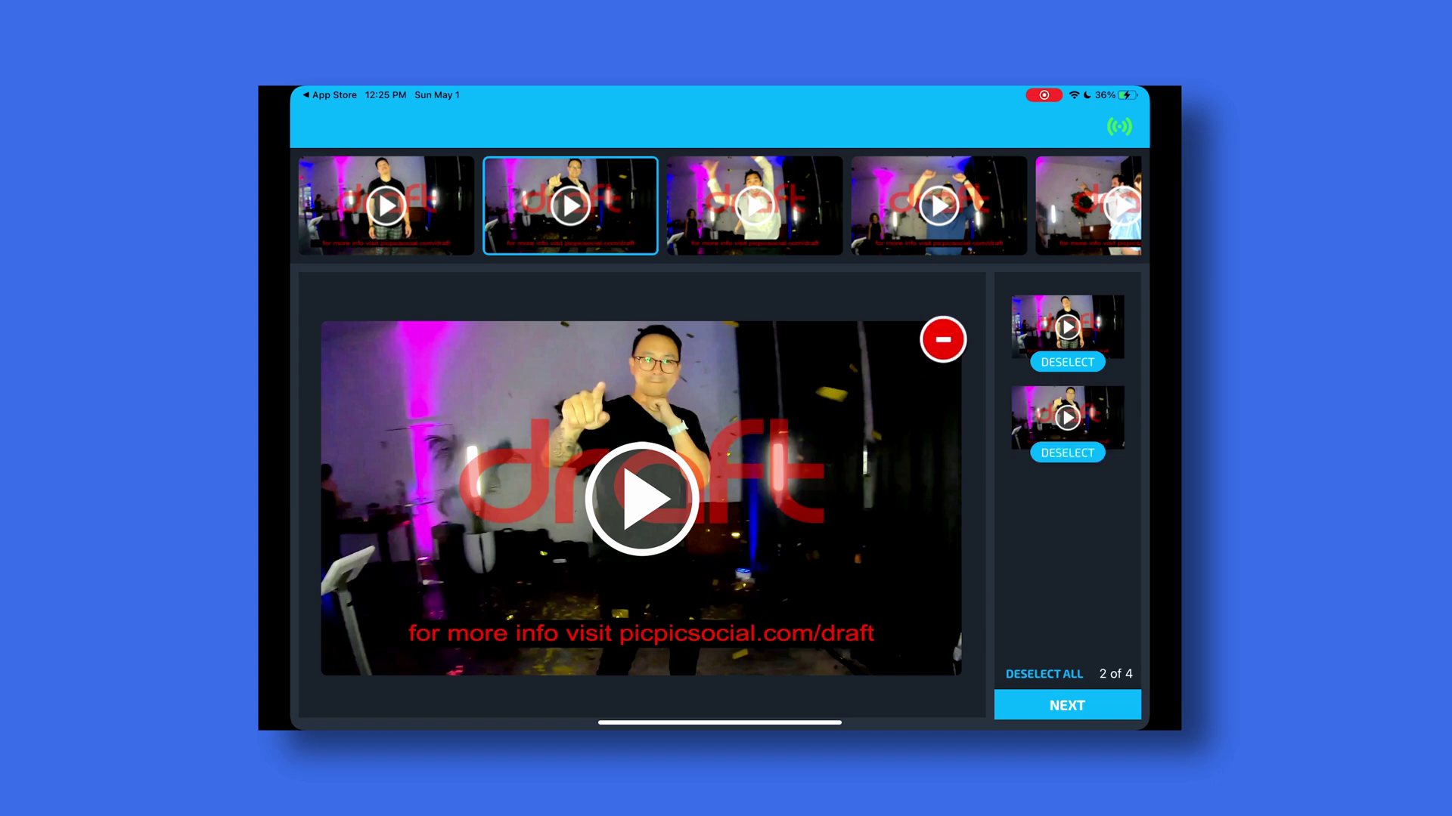
pyautogui.click(754, 206)
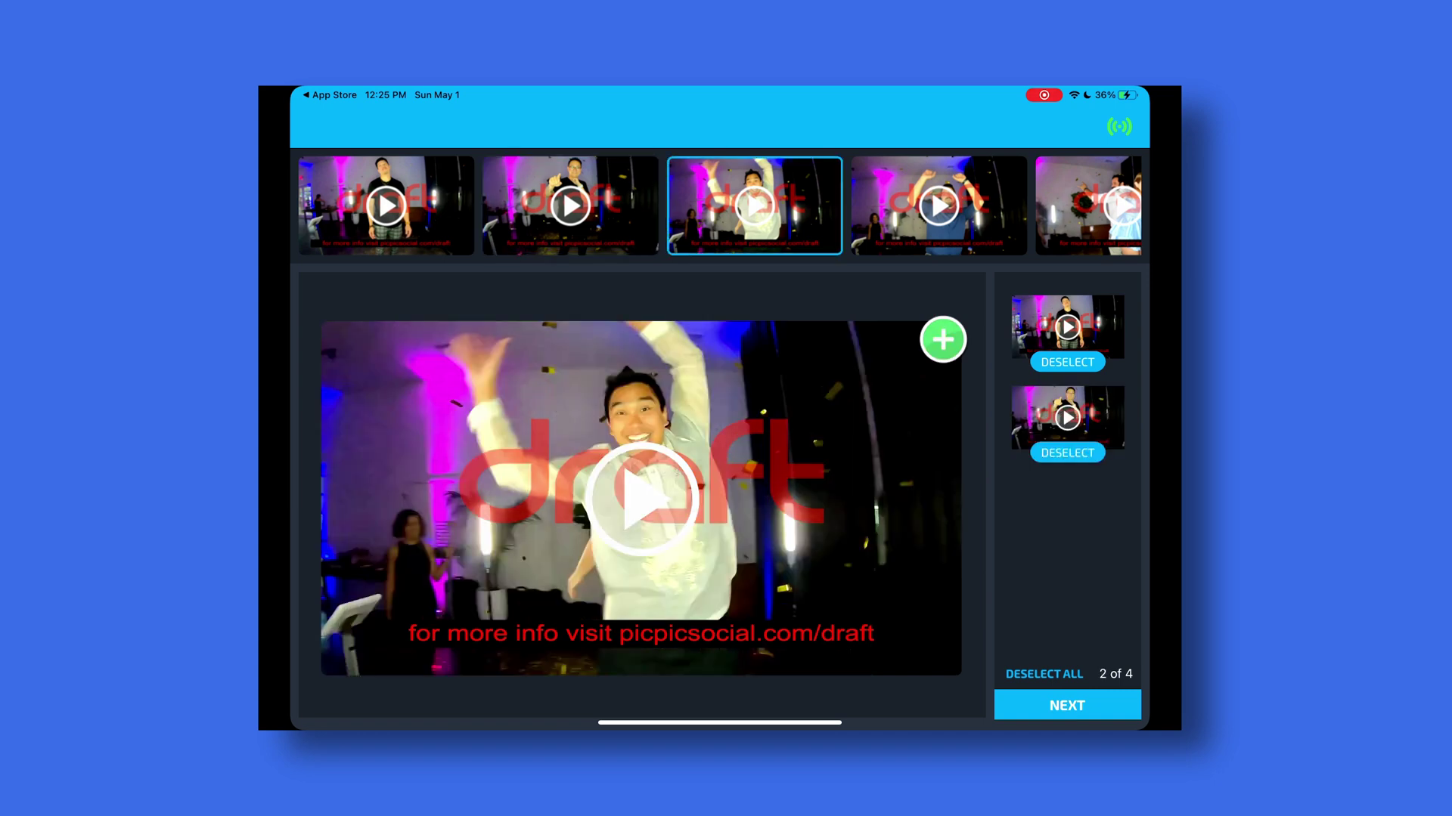
pyautogui.click(942, 339)
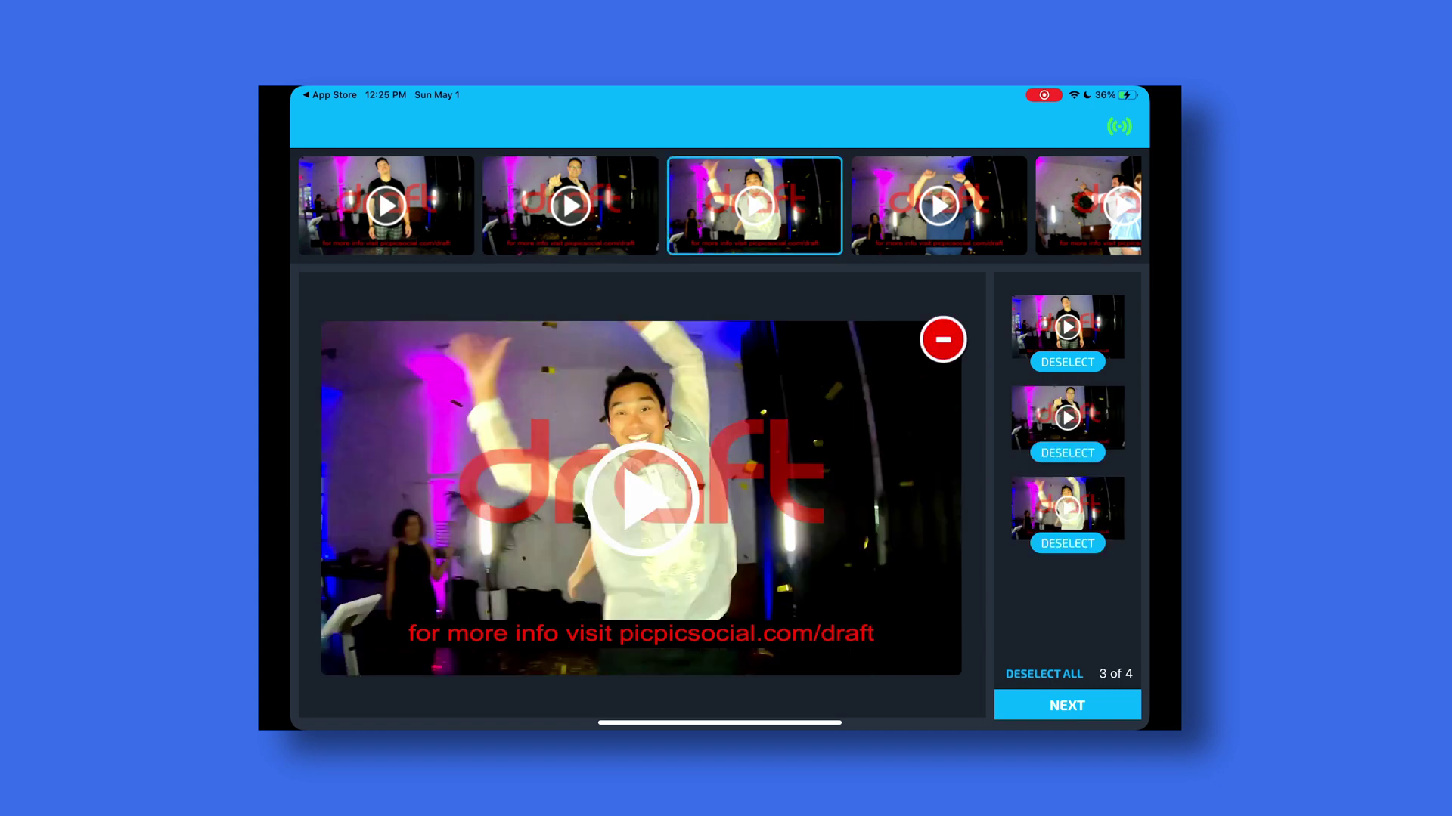
pyautogui.click(1067, 706)
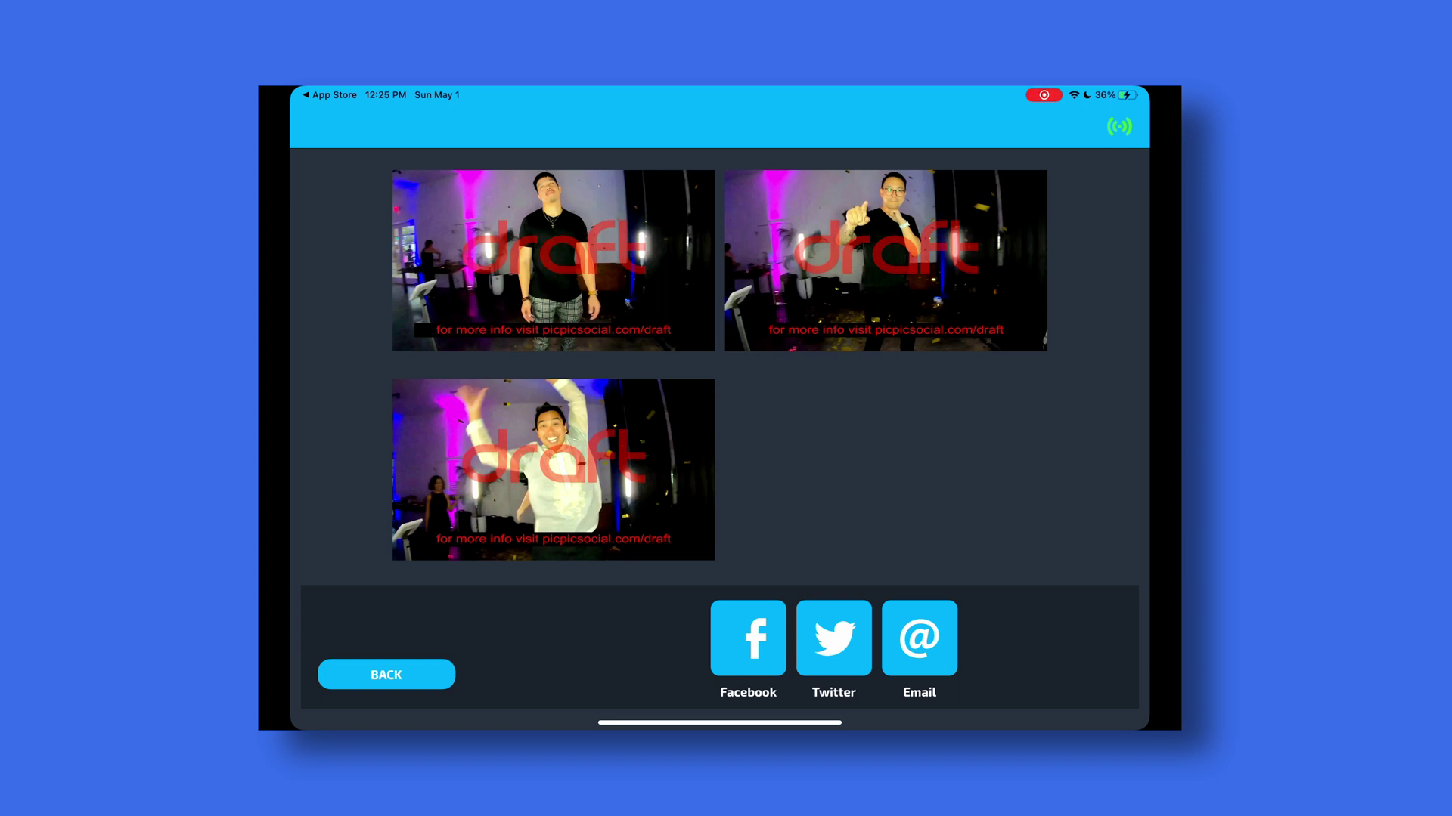
# - Email the three clips to a personal recipient address and the PicPic Social support address
pyautogui.click(919, 637)
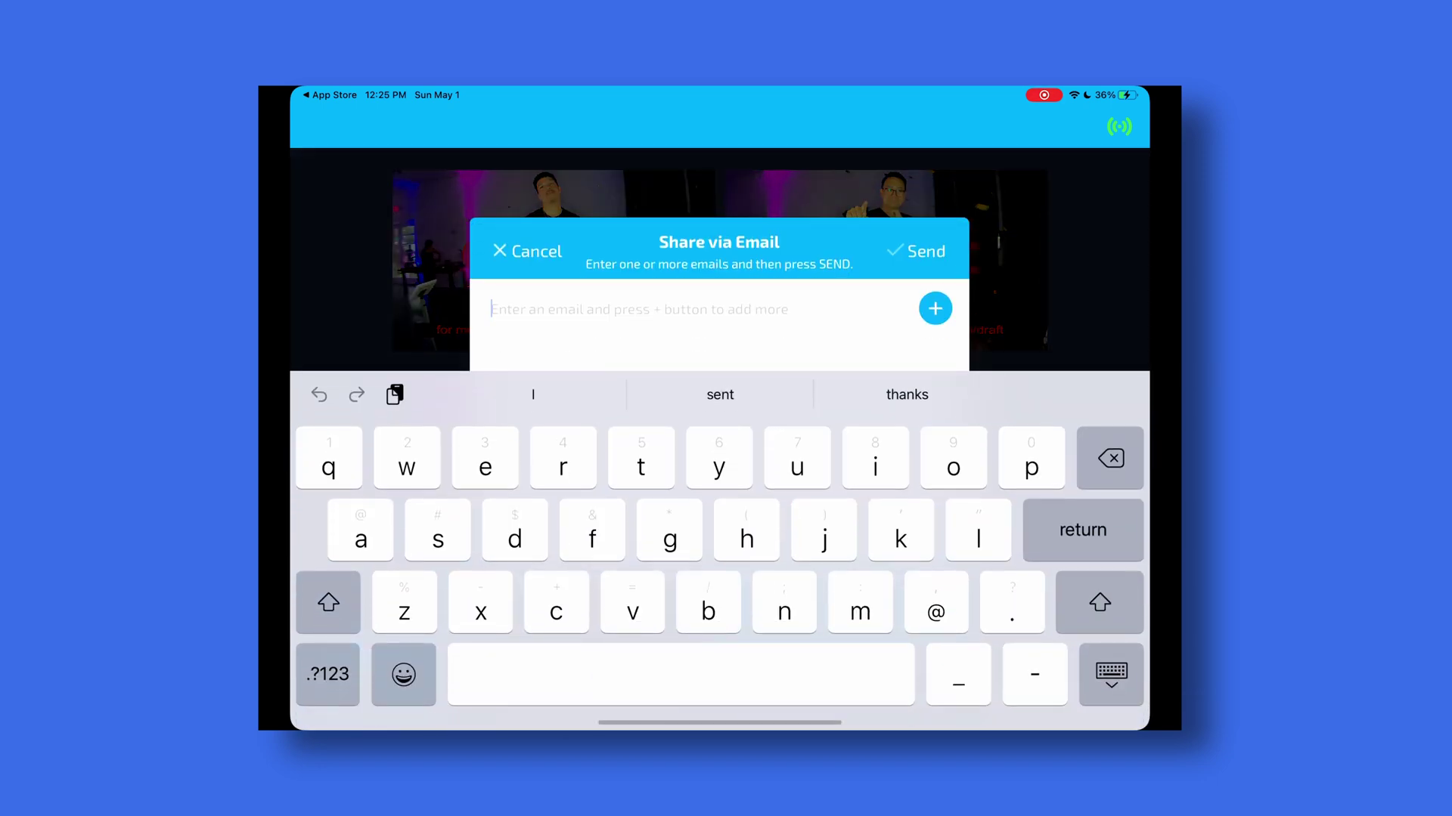
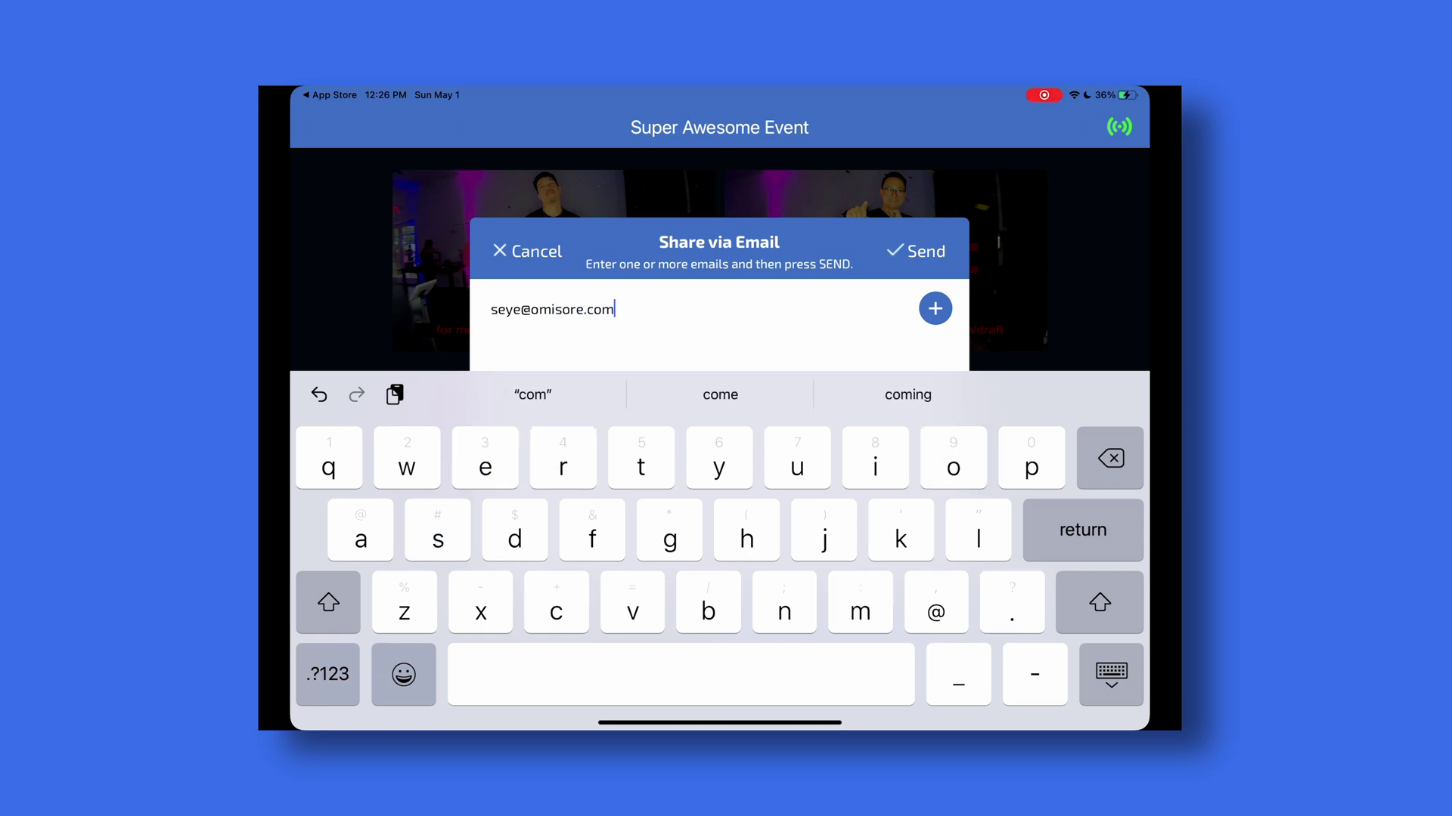
pyautogui.press('Return')
pyautogui.click(575, 309)
pyautogui.write('omi')
pyautogui.press('BackSpace')
pyautogui.press('BackSpace')
pyautogui.press('BackSpace')
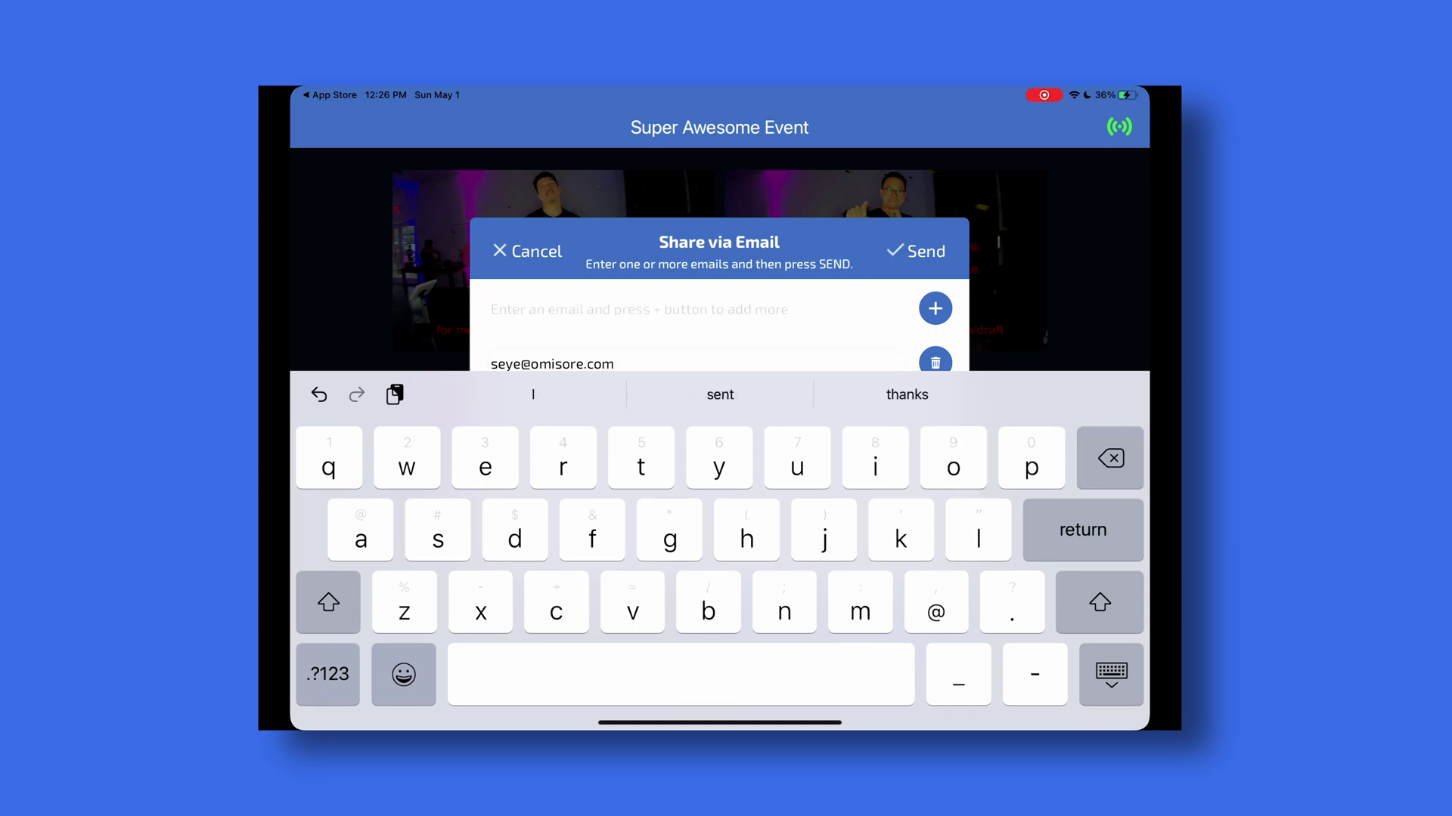
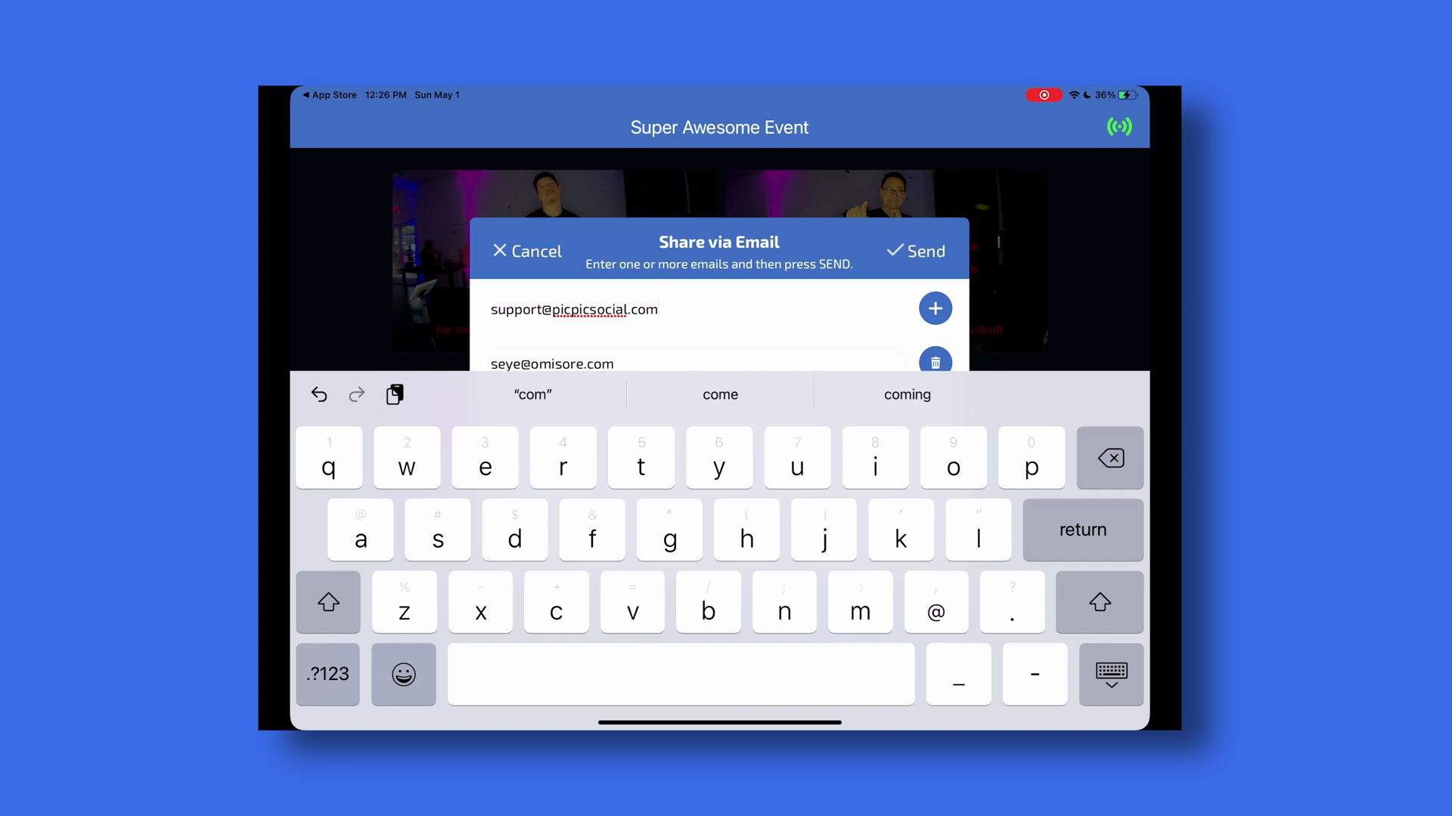
pyautogui.press('Return')
pyautogui.click(916, 251)
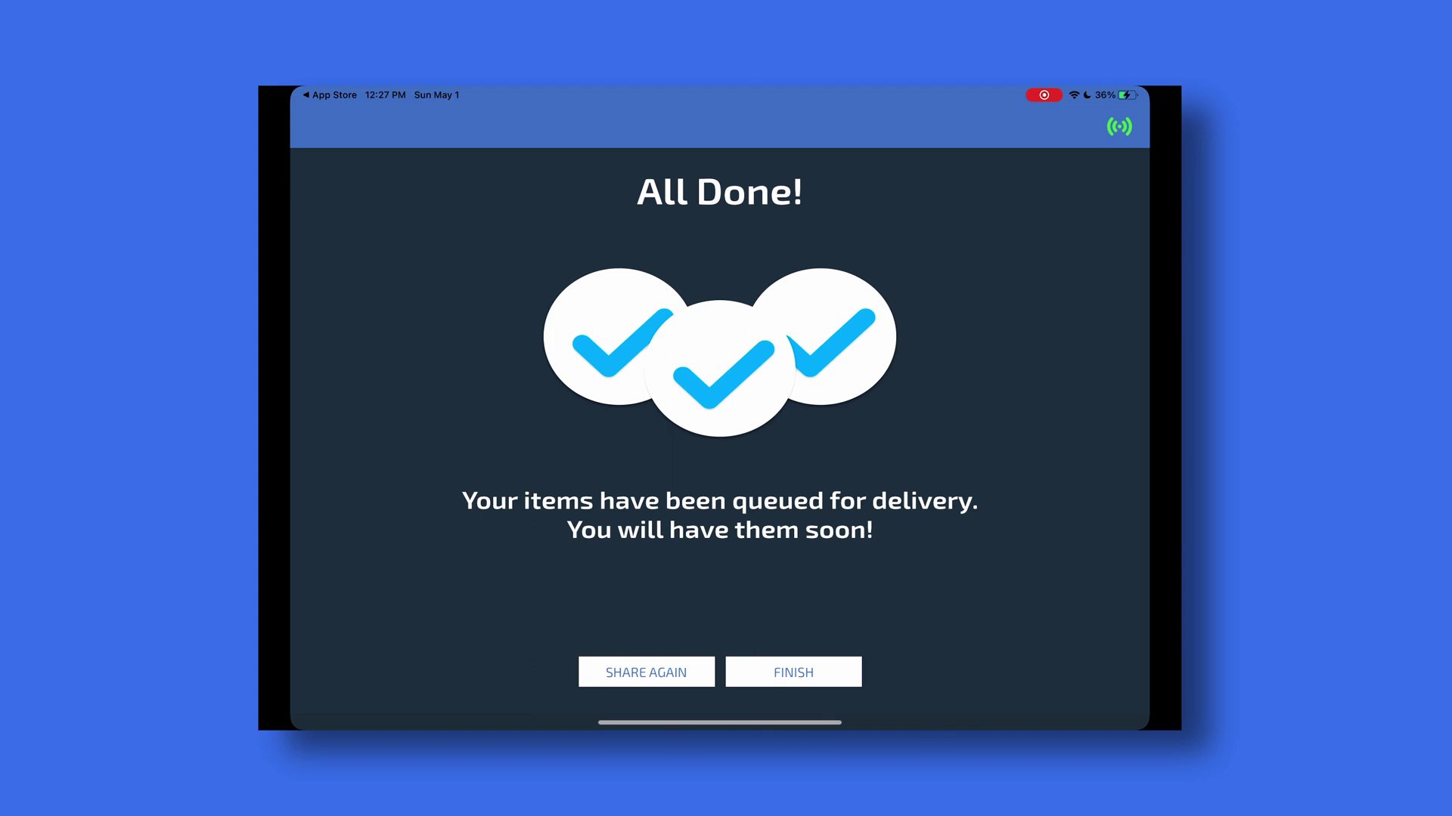
# - Finish the session and return to the Super Awesome Event gallery, reset to 0 of 4
pyautogui.click(793, 672)
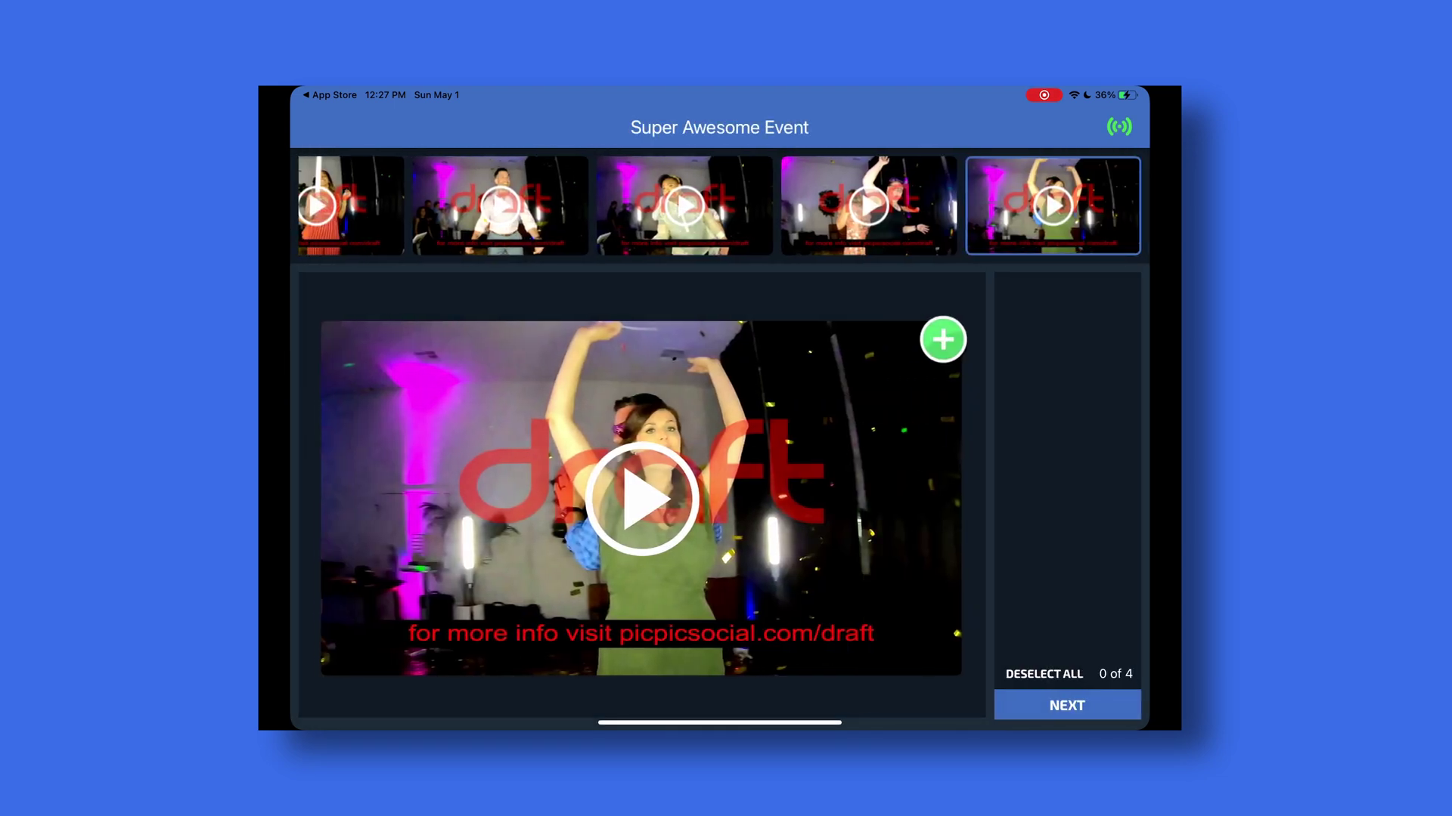
pyautogui.hscroll(-5, 720, 205)
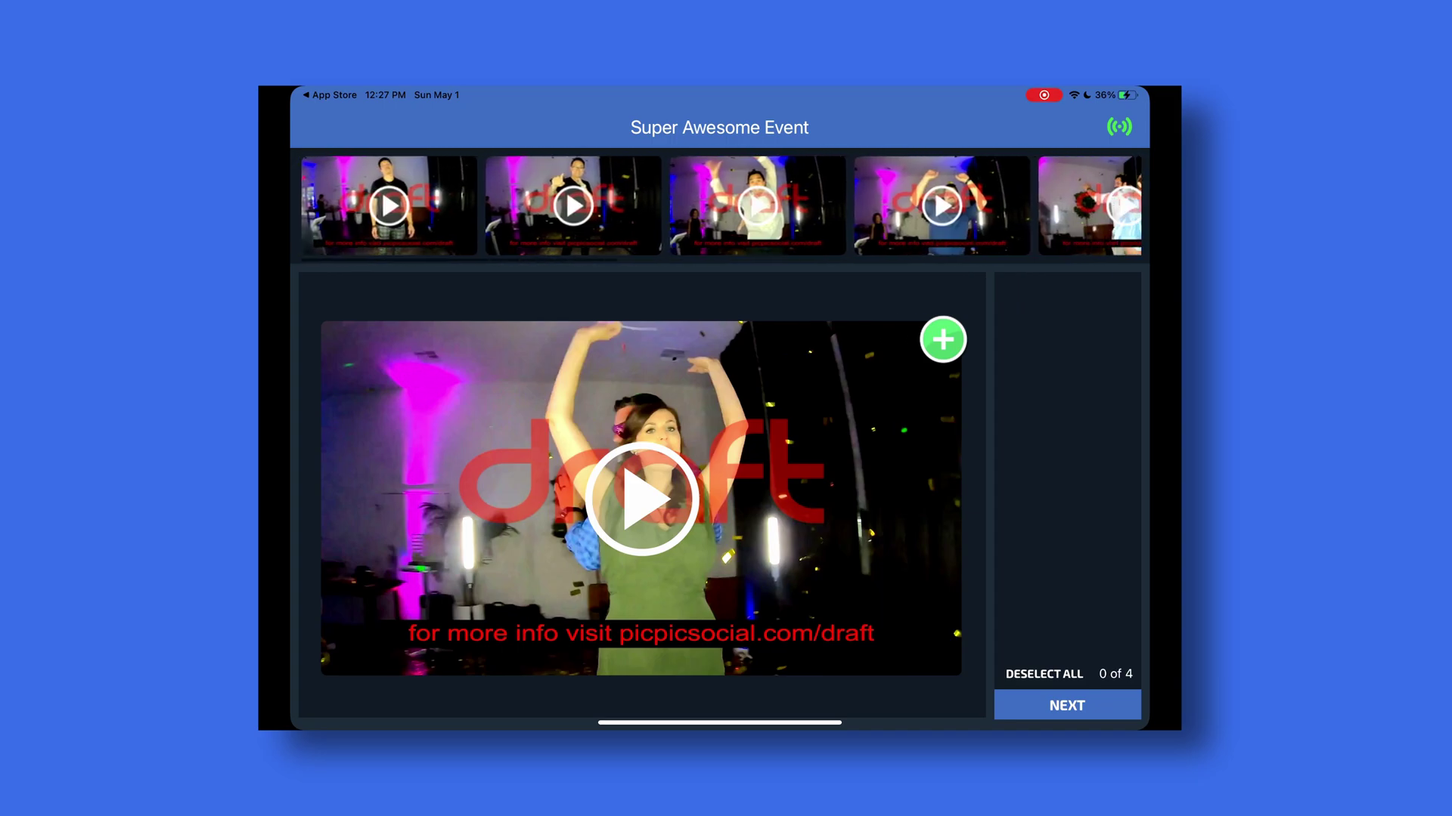